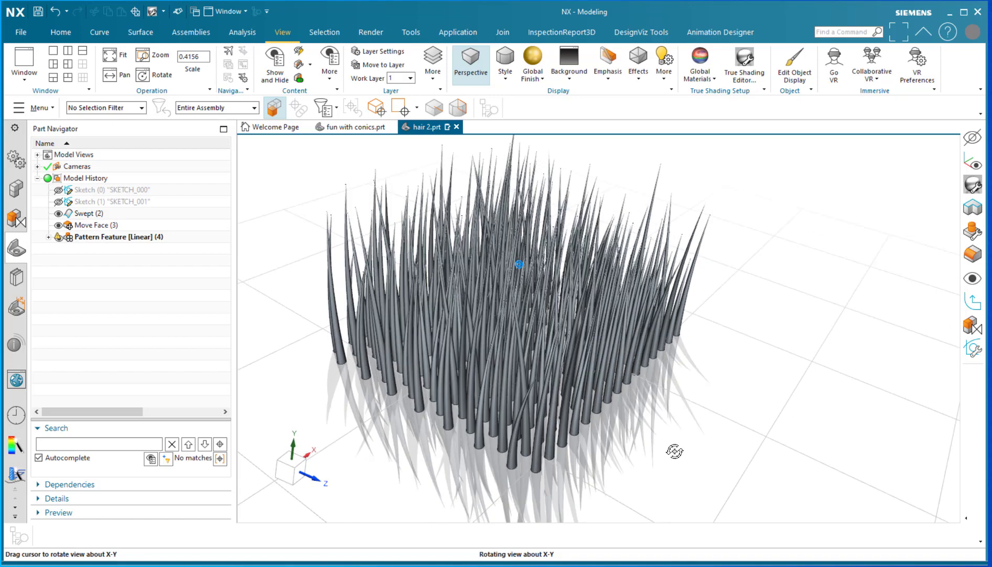
# Examine the patterned field of hair strands from several angles and distances, including the tips and the outer rows.
pyautogui.scroll(-3, 676, 439)
pyautogui.moveTo(676, 439)
pyautogui.mouseDown()
pyautogui.moveTo(660, 478)
pyautogui.moveTo(682, 419)
pyautogui.mouseUp()
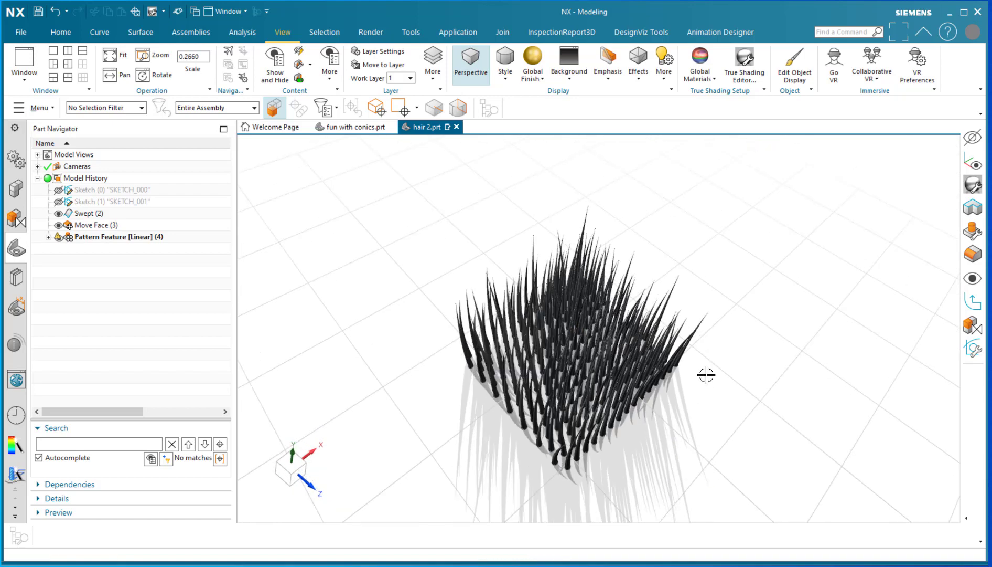
pyautogui.scroll(4, 677, 385)
pyautogui.moveTo(663, 426); pyautogui.dragTo(703, 441, button='middle')
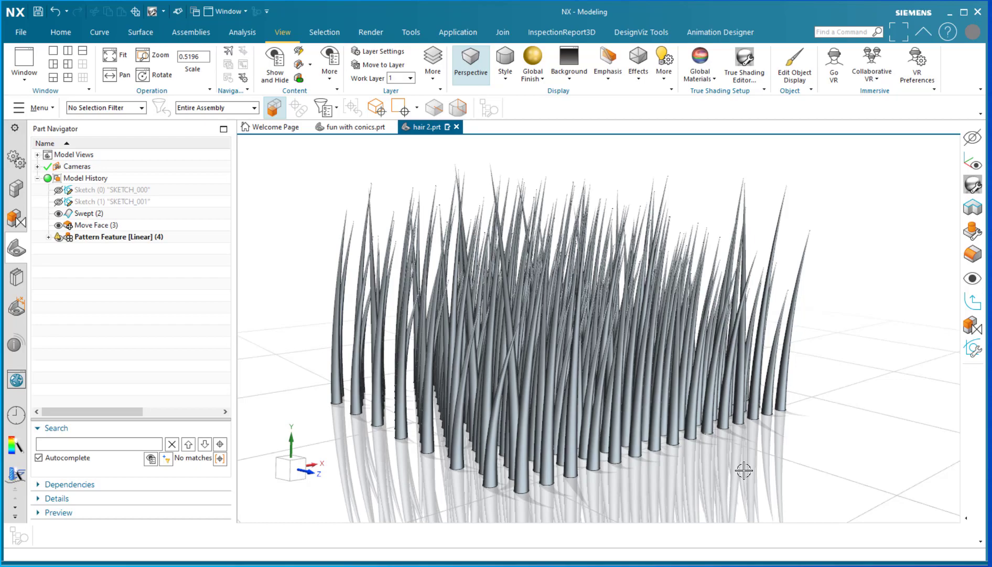
pyautogui.moveTo(633, 473); pyautogui.dragTo(596, 433, button='middle')
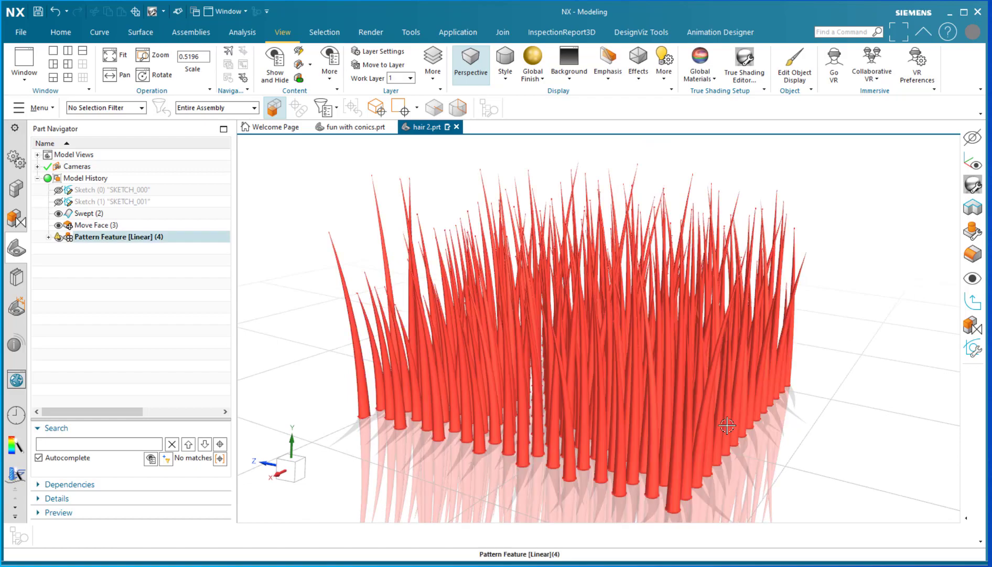
pyautogui.scroll(-2, 312, 203)
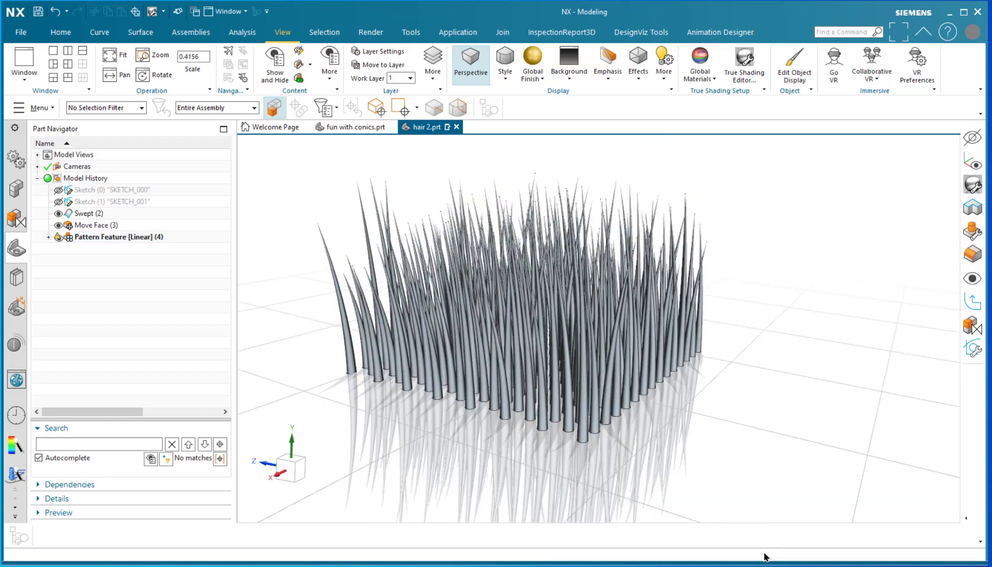
pyautogui.moveTo(676, 475); pyautogui.dragTo(657, 456, button='middle')
pyautogui.scroll(4, 450, 158)
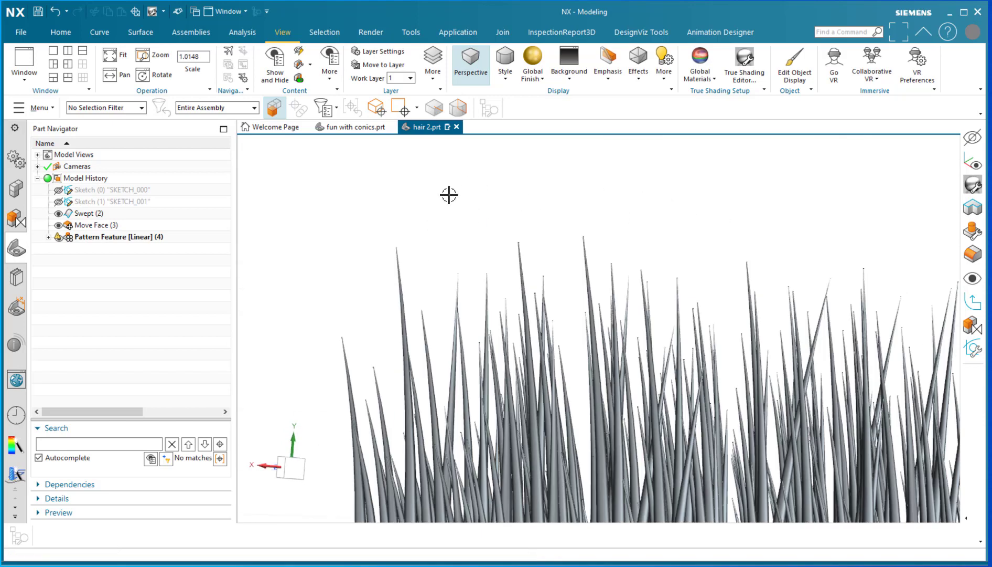
pyautogui.scroll(-3, 449, 194)
pyautogui.scroll(2, 415, 210)
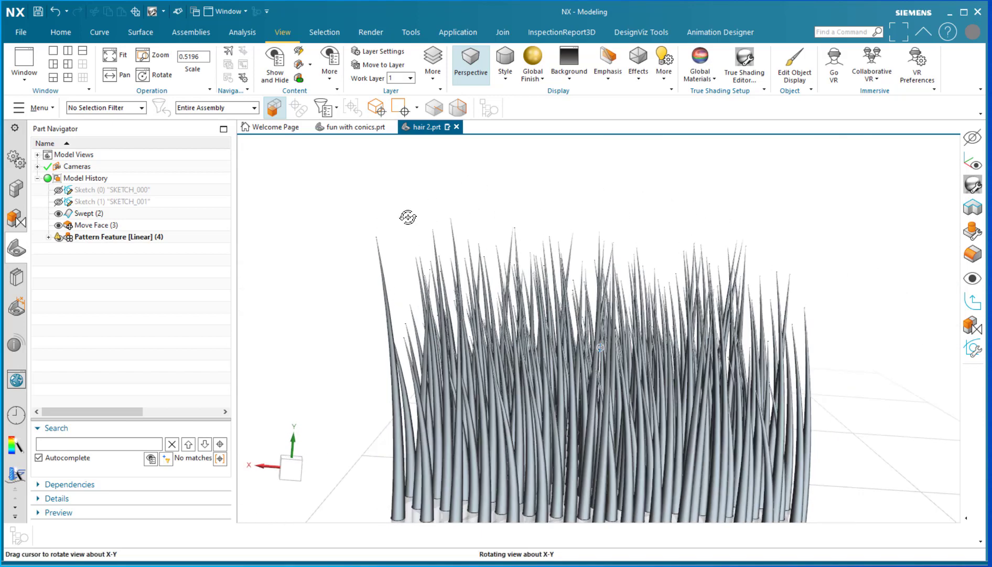
pyautogui.scroll(-4, 407, 218)
pyautogui.moveTo(707, 282); pyautogui.dragTo(603, 369, button='middle')
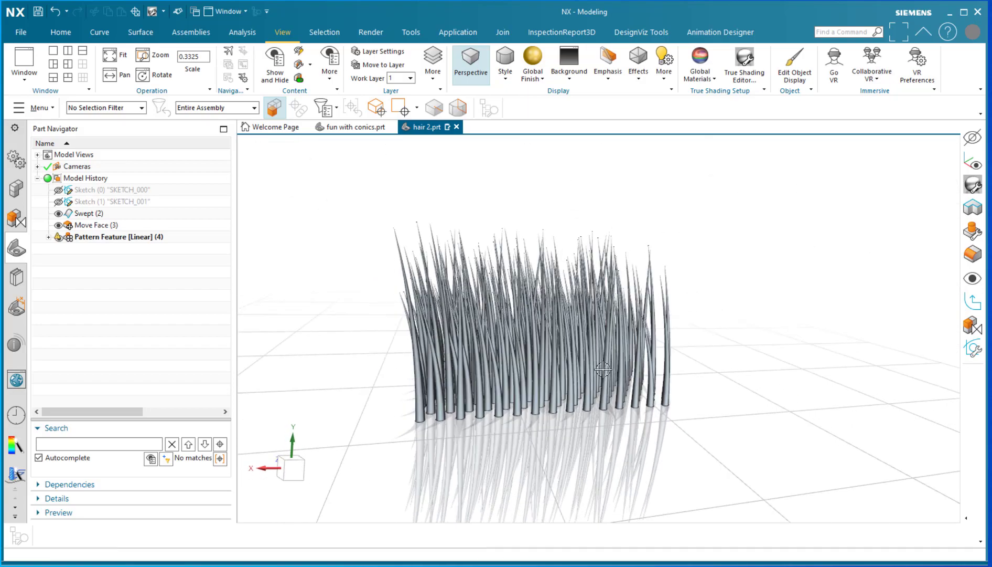
pyautogui.moveTo(342, 383); pyautogui.dragTo(412, 475, button='middle')
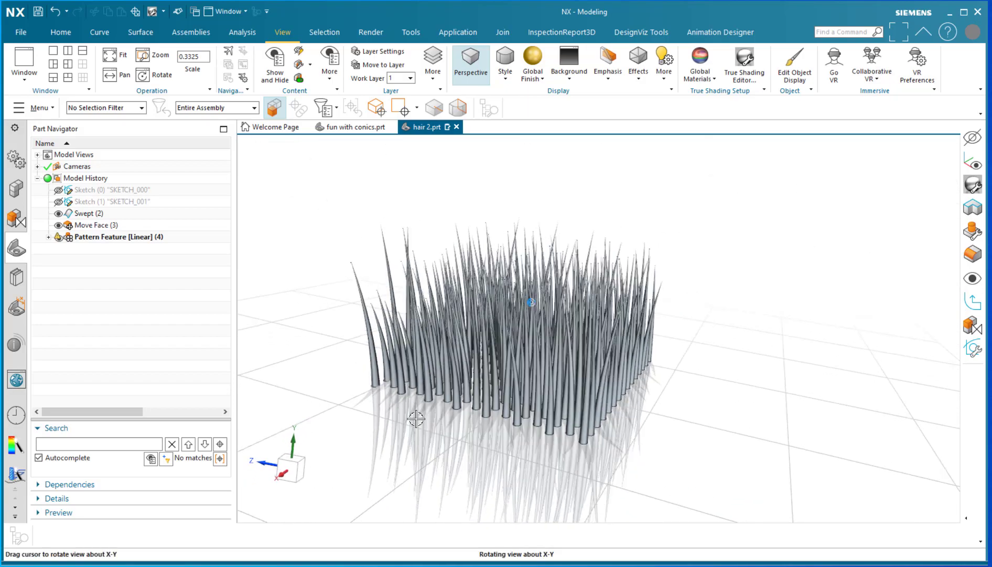
pyautogui.scroll(2, 525, 451)
pyautogui.moveTo(700, 445)
pyautogui.mouseDown(button='middle')
pyautogui.moveTo(715, 469)
pyautogui.moveTo(701, 458)
pyautogui.moveTo(715, 439)
pyautogui.moveTo(714, 447)
pyautogui.mouseUp(button='middle')
pyautogui.scroll(-2, 704, 457)
pyautogui.scroll(1, 705, 456)
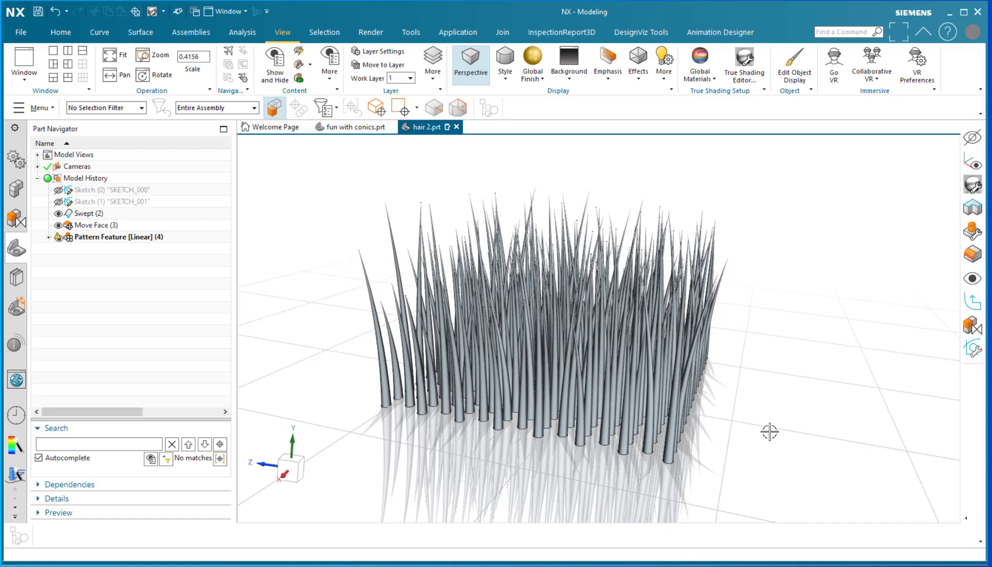
pyautogui.moveTo(769, 432)
pyautogui.mouseDown(button='middle')
pyautogui.moveTo(797, 441)
pyautogui.moveTo(780, 440)
pyautogui.mouseUp(button='middle')
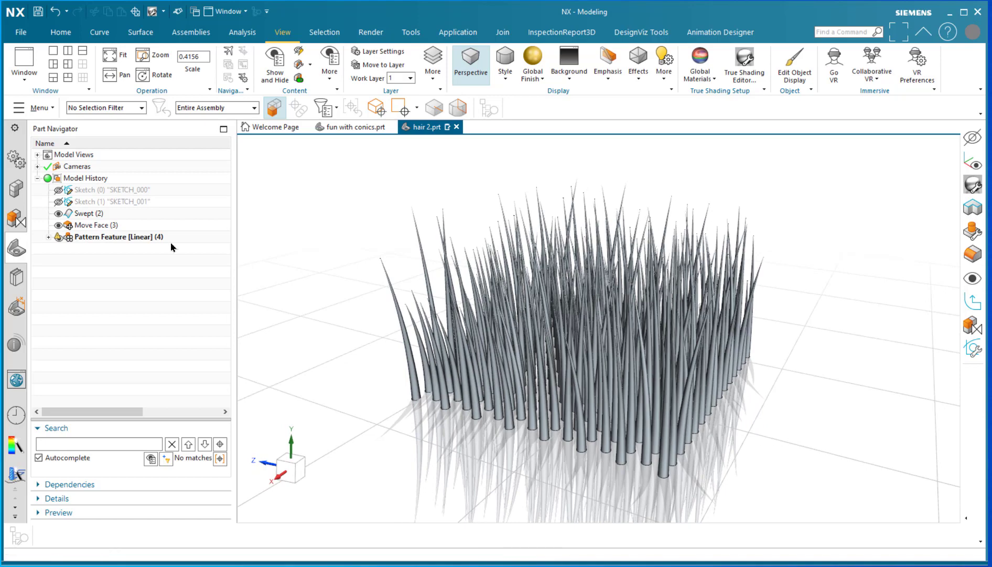
pyautogui.moveTo(405, 427); pyautogui.dragTo(410, 419, button='middle')
pyautogui.scroll(2, 403, 388)
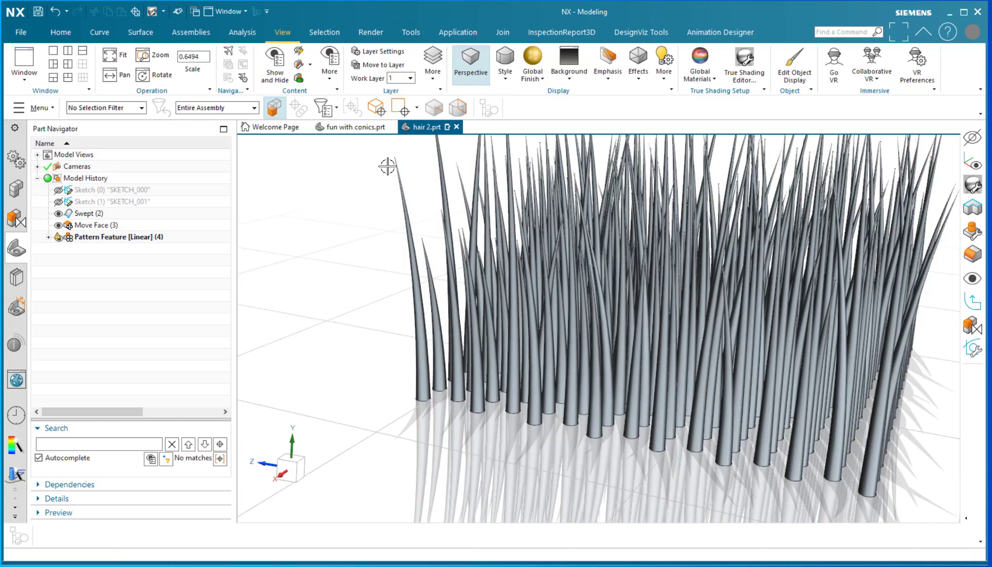
pyautogui.scroll(-2, 321, 341)
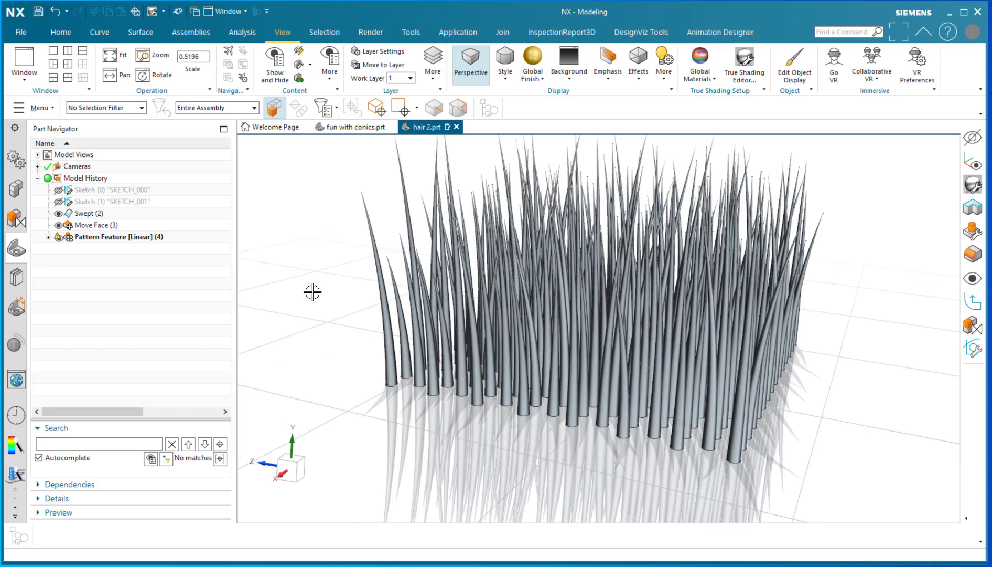
pyautogui.scroll(1, 321, 310)
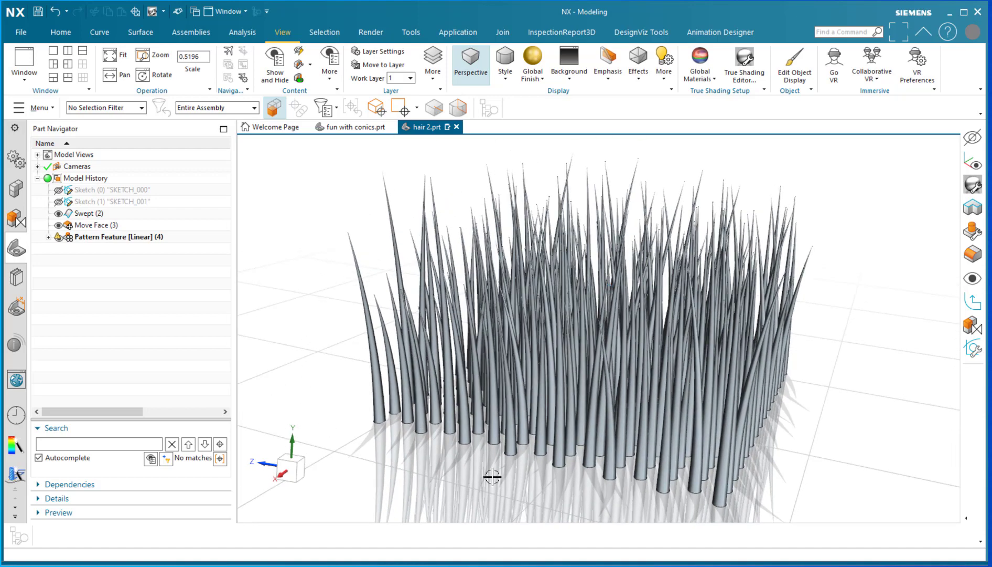
pyautogui.moveTo(493, 474); pyautogui.dragTo(327, 363, button='middle')
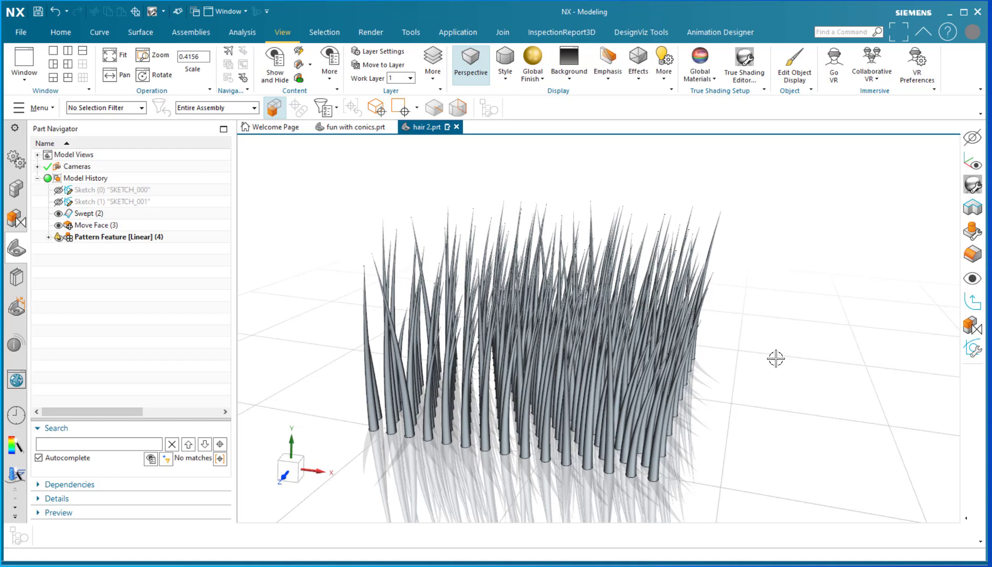
pyautogui.moveTo(773, 359)
pyautogui.mouseDown(button='middle')
pyautogui.moveTo(758, 359)
pyautogui.moveTo(769, 360)
pyautogui.mouseUp(button='middle')
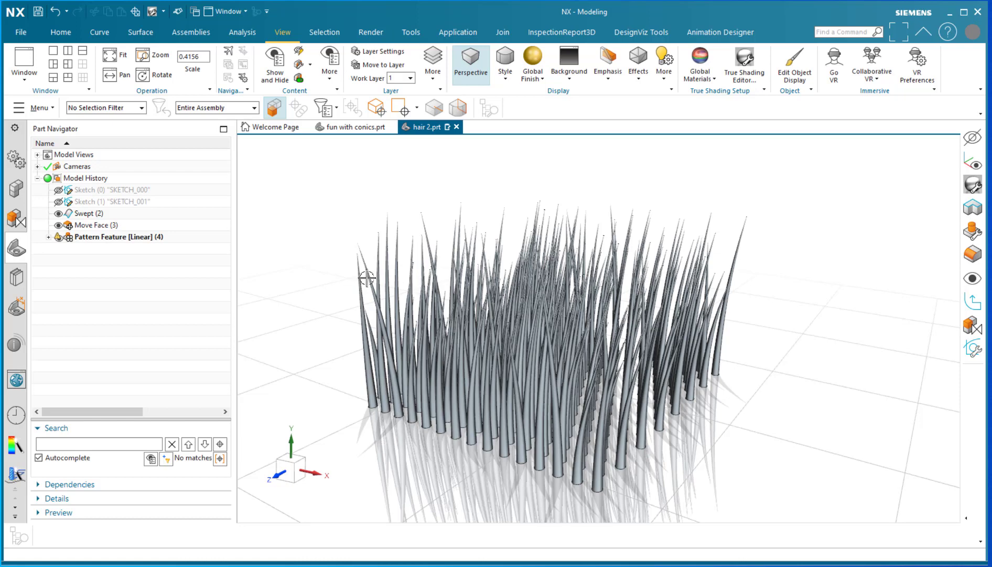
# Delete the linear Pattern Feature from the model history, leaving only the single hair strand.
pyautogui.click(98, 236)
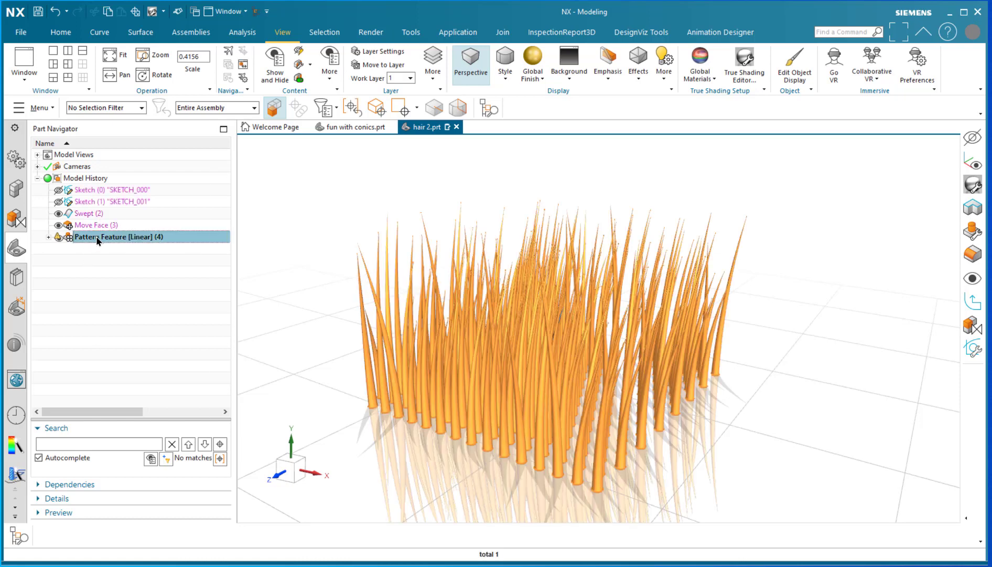
pyautogui.rightClick(96, 235)
pyautogui.click(133, 538)
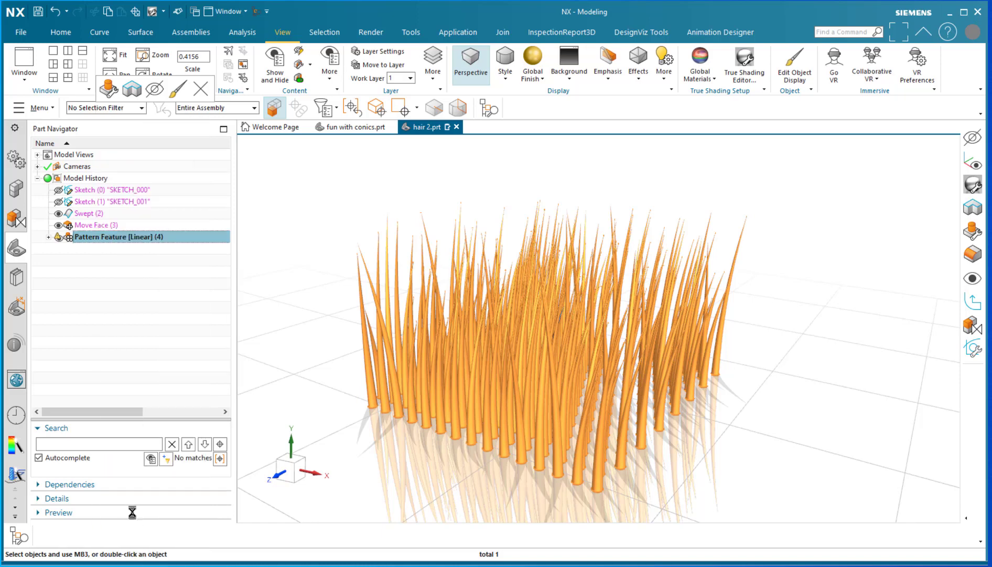
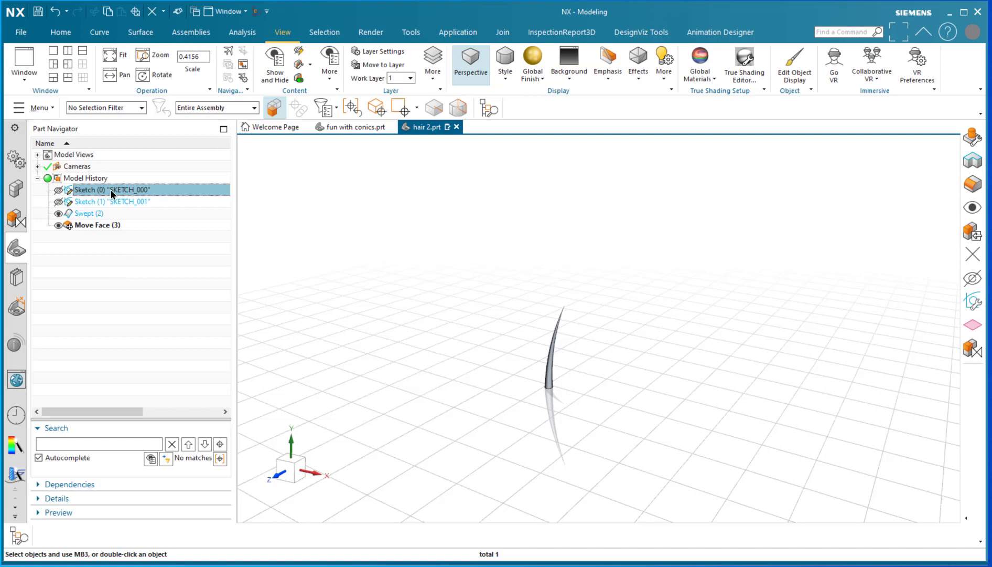
# Make SKETCH_000 the current feature and open this curved strand profile for sketch editing.
pyautogui.doubleClick(111, 192)
pyautogui.click(113, 310)
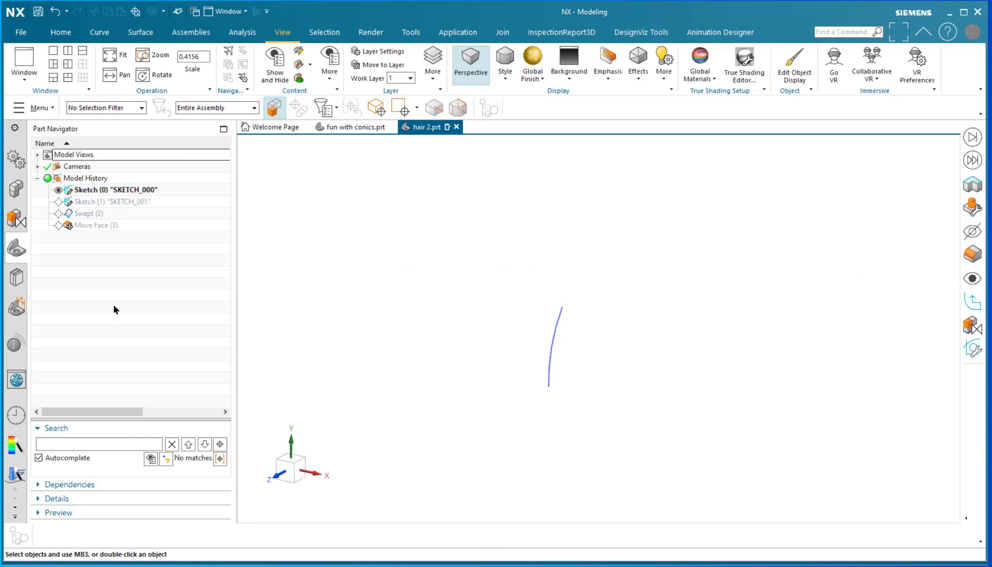
pyautogui.scroll(3, 587, 344)
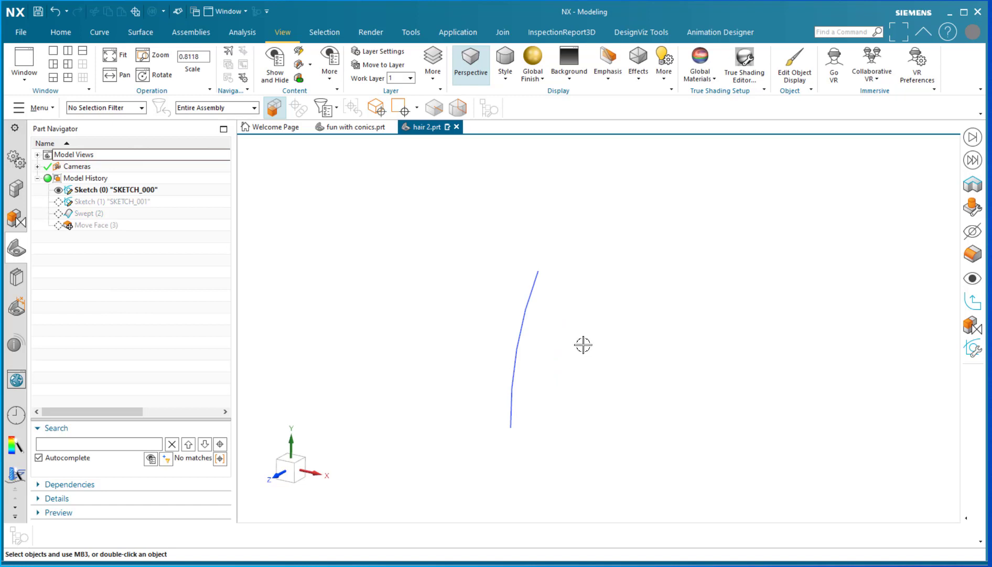
pyautogui.moveTo(582, 343); pyautogui.dragTo(580, 348, button='middle')
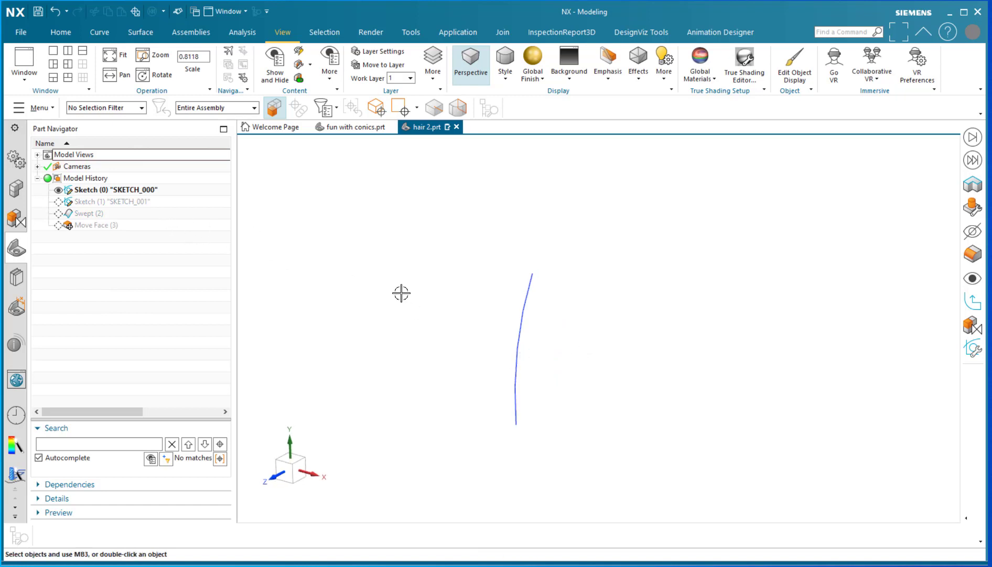
pyautogui.moveTo(401, 292)
pyautogui.mouseDown(button='middle')
pyautogui.moveTo(406, 312)
pyautogui.moveTo(404, 301)
pyautogui.mouseUp(button='middle')
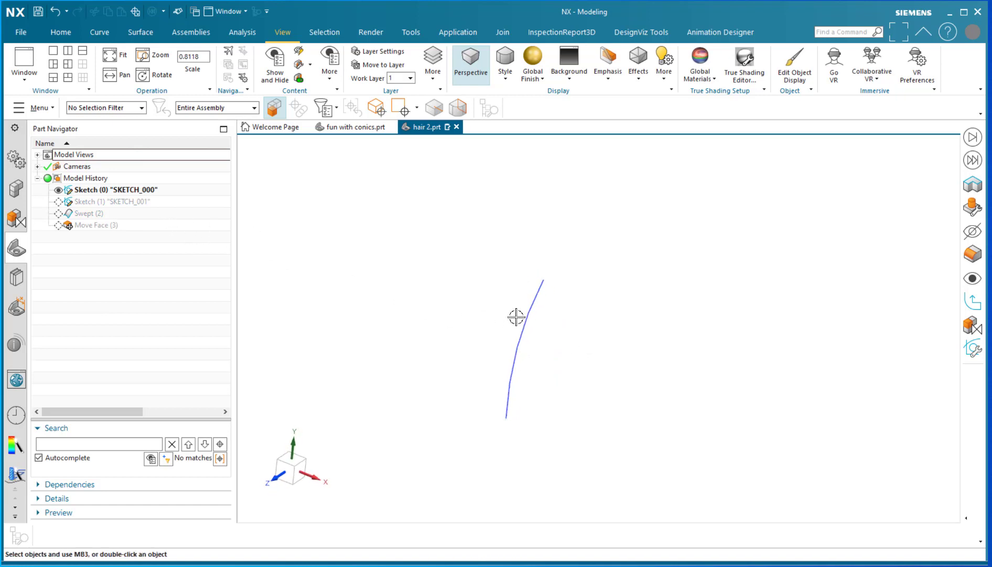
pyautogui.doubleClick(528, 307)
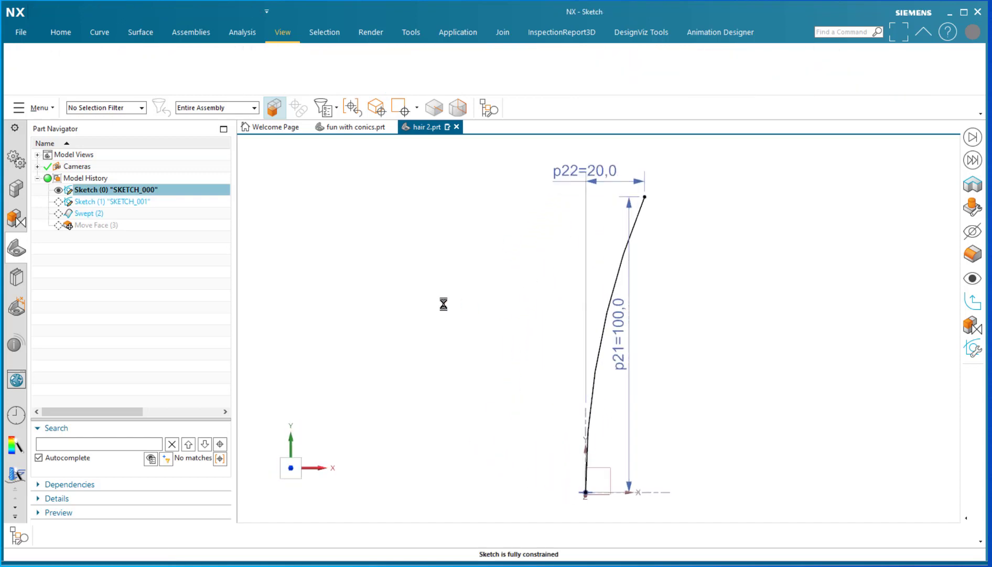
# Reposition the 100 mm height and 20 mm width dimensions clear of the arc, and finish the sketch.
pyautogui.moveTo(626, 342)
pyautogui.mouseDown()
pyautogui.moveTo(687, 341)
pyautogui.moveTo(692, 362)
pyautogui.mouseUp()
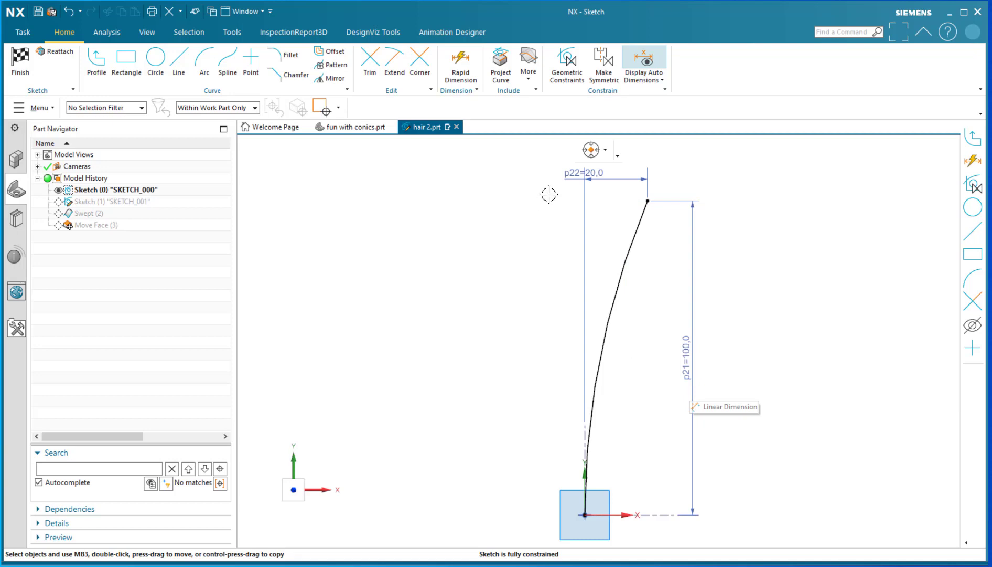
pyautogui.moveTo(587, 173); pyautogui.dragTo(620, 174)
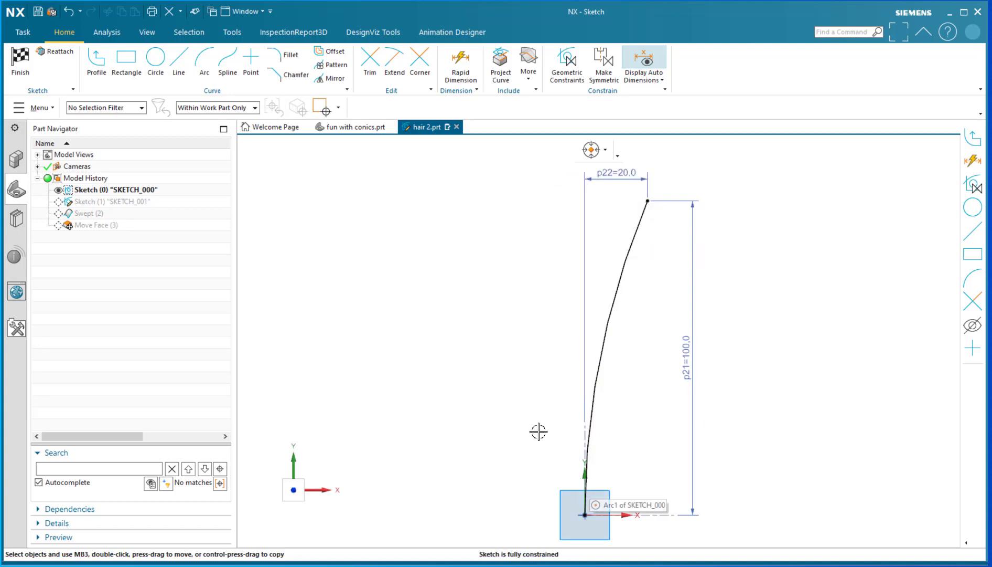
pyautogui.scroll(-1, 476, 383)
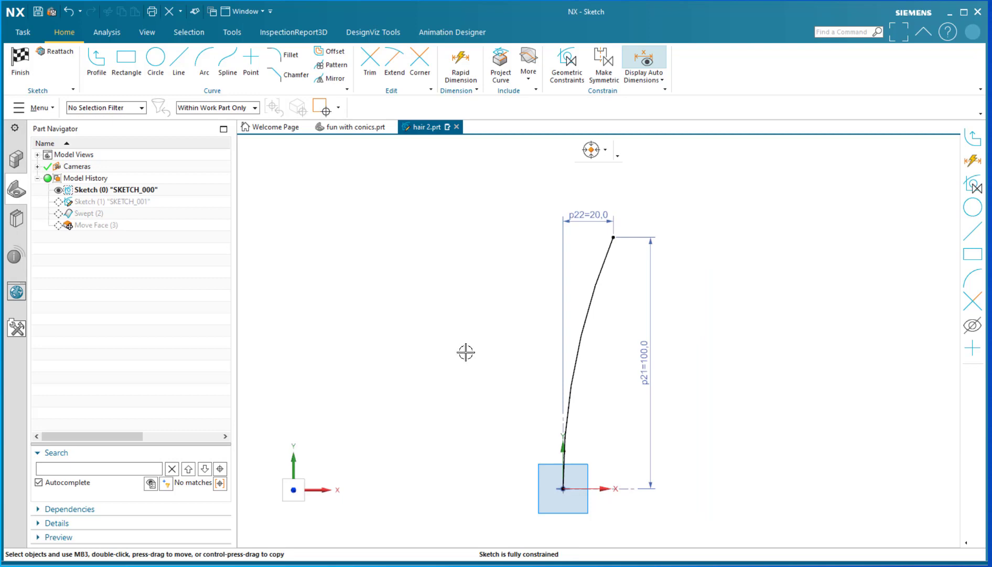
pyautogui.click(21, 62)
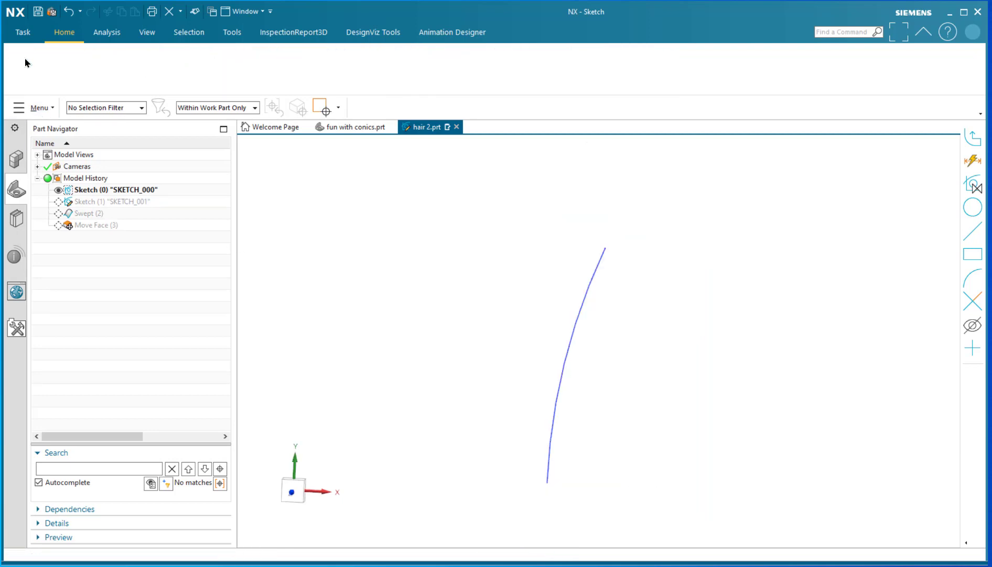
# Roll the model history forward by making SKETCH_001 and the Swept feature current in turn.
pyautogui.rightClick(126, 202)
pyautogui.click(164, 265)
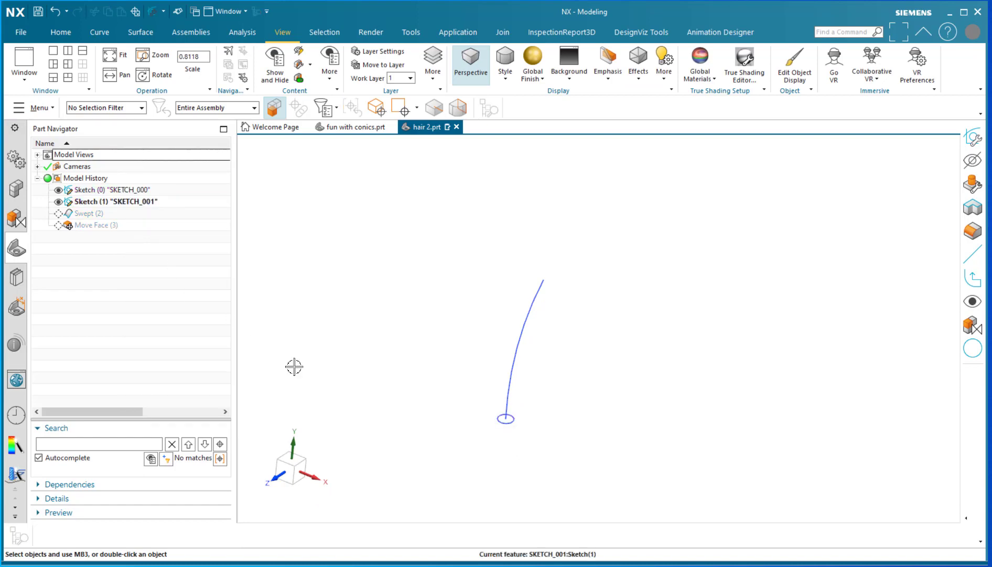
pyautogui.click(89, 213)
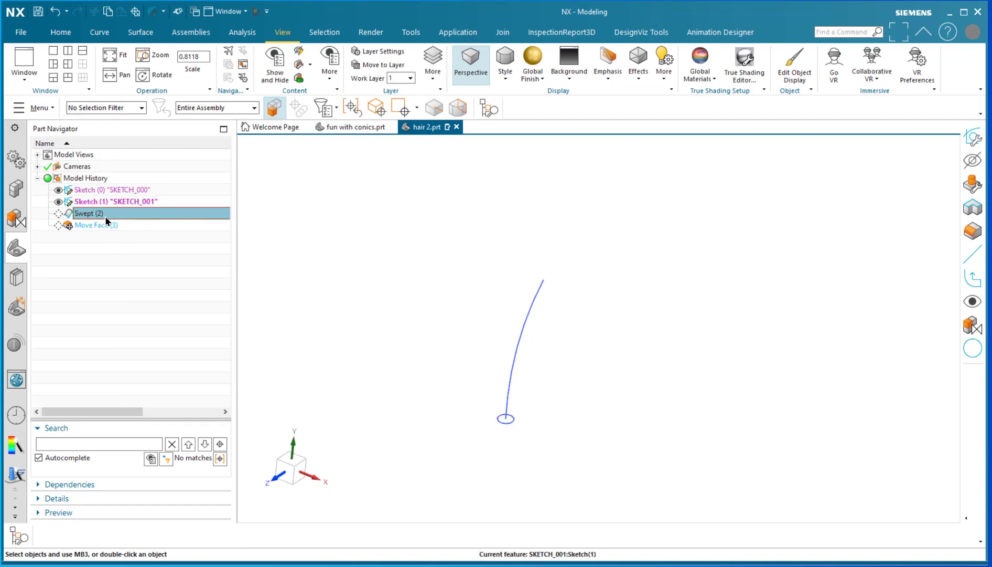
pyautogui.rightClick(104, 215)
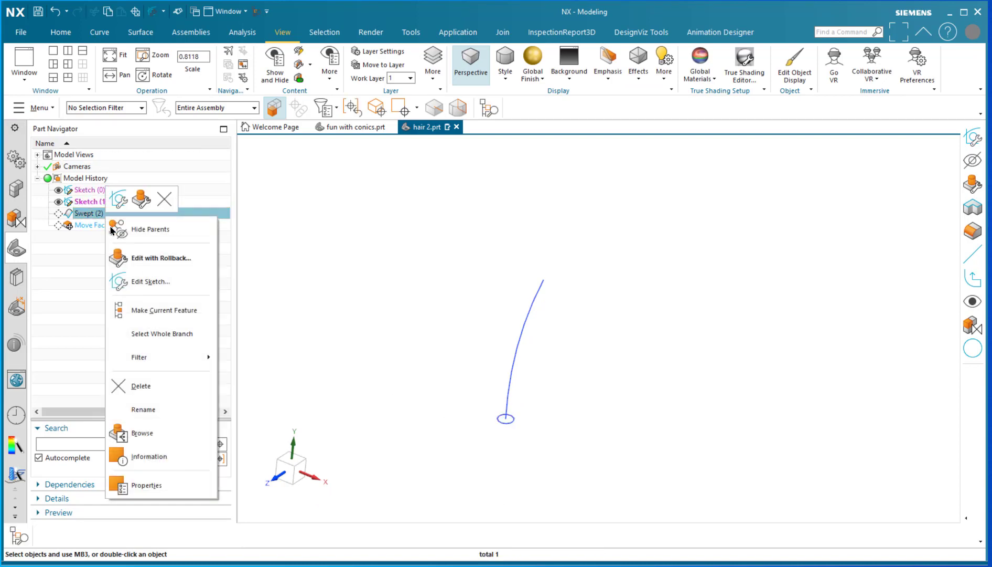
pyautogui.click(148, 314)
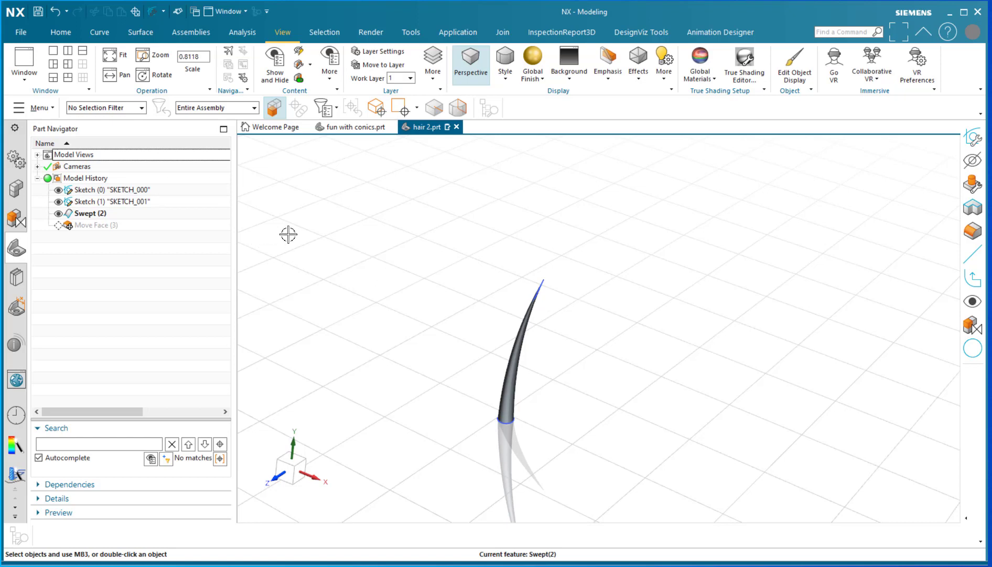
# Open the Swept feature of the single strand for editing to inspect its section, guide and scaling settings.
pyautogui.click(96, 213)
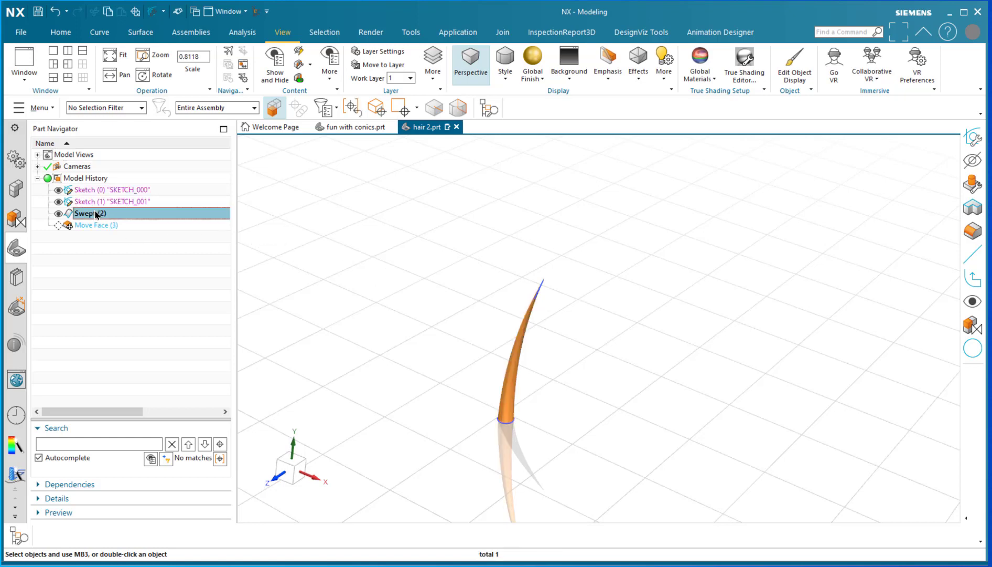
pyautogui.click(95, 213)
pyautogui.click(88, 235)
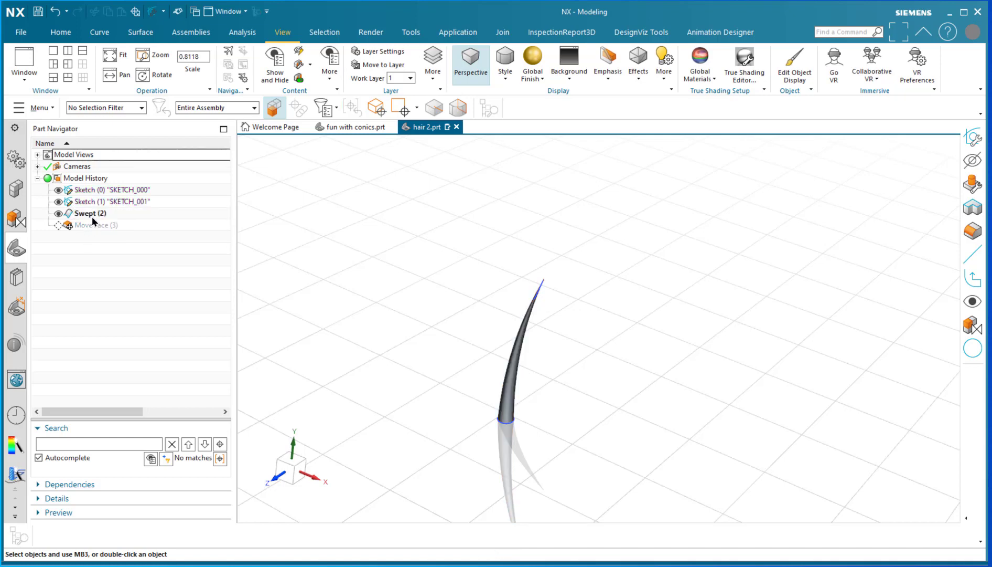
pyautogui.click(92, 213)
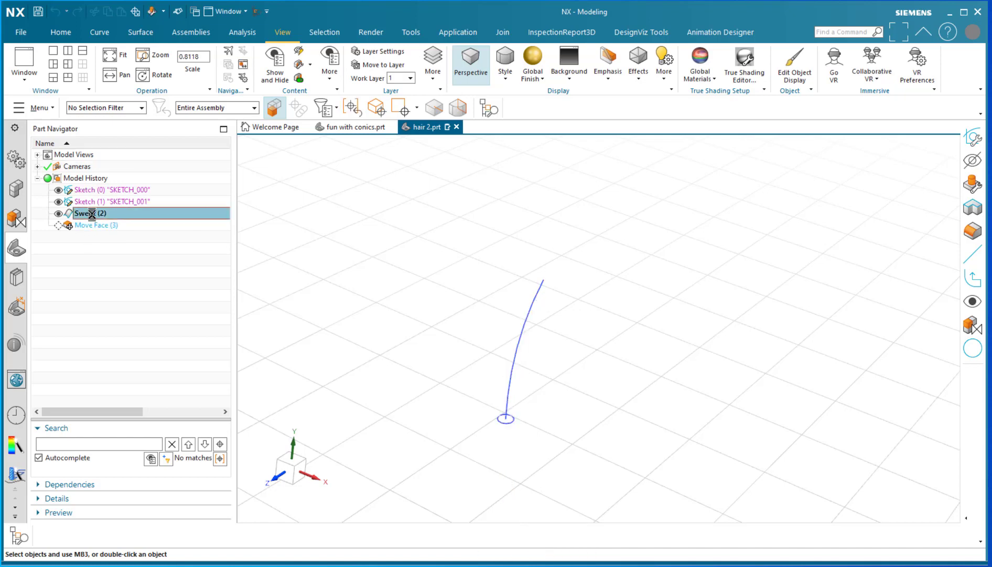
pyautogui.doubleClick(91, 213)
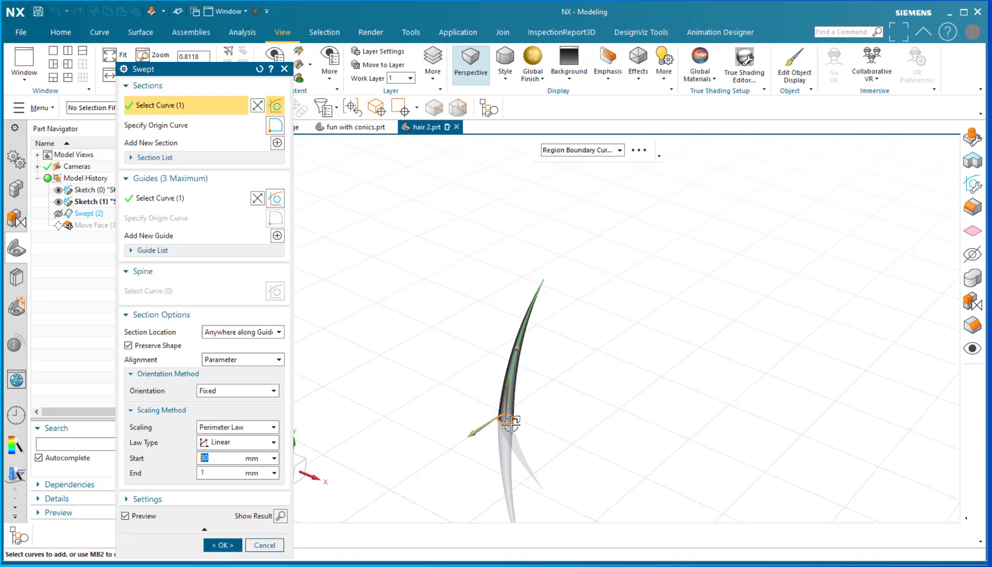
# Accept the Swept settings as they are and roll the model history forward to make Move Face the current feature.
pyautogui.click(222, 544)
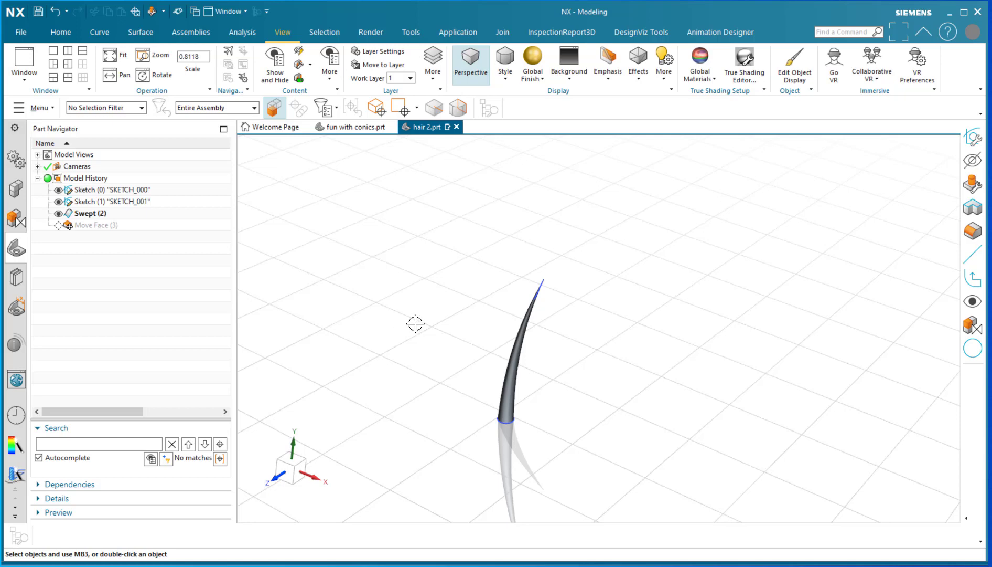
pyautogui.click(90, 227)
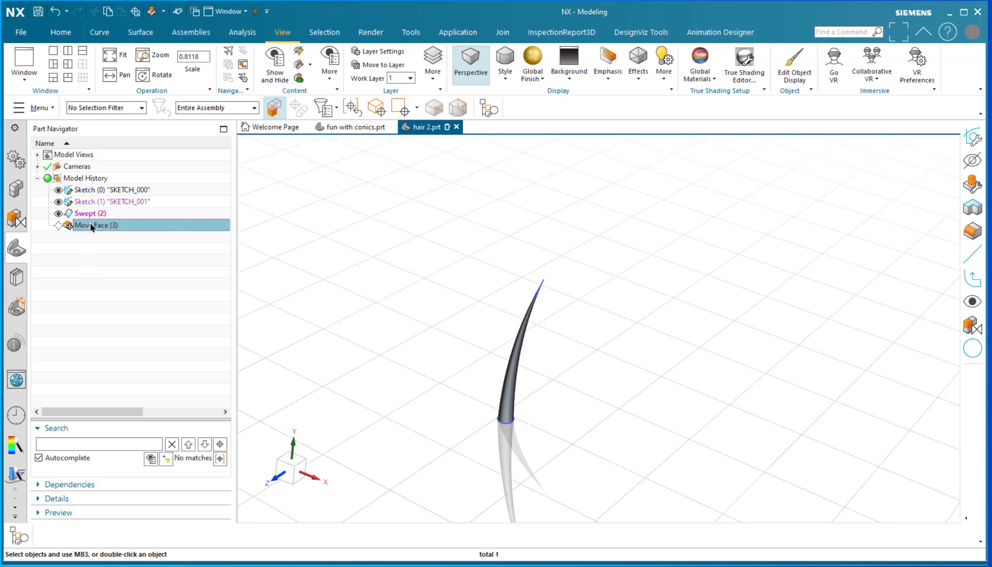
pyautogui.rightClick(91, 227)
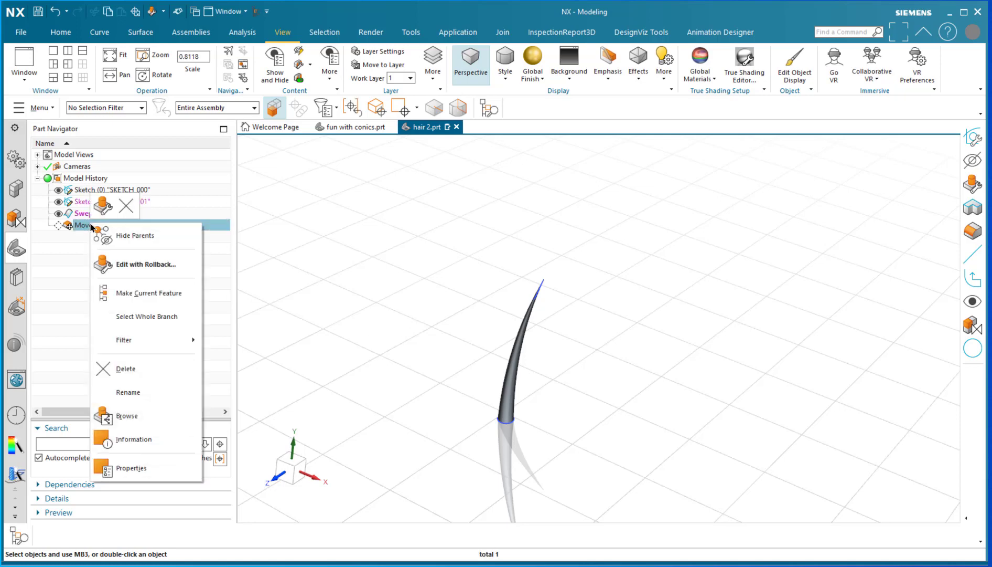
pyautogui.click(138, 292)
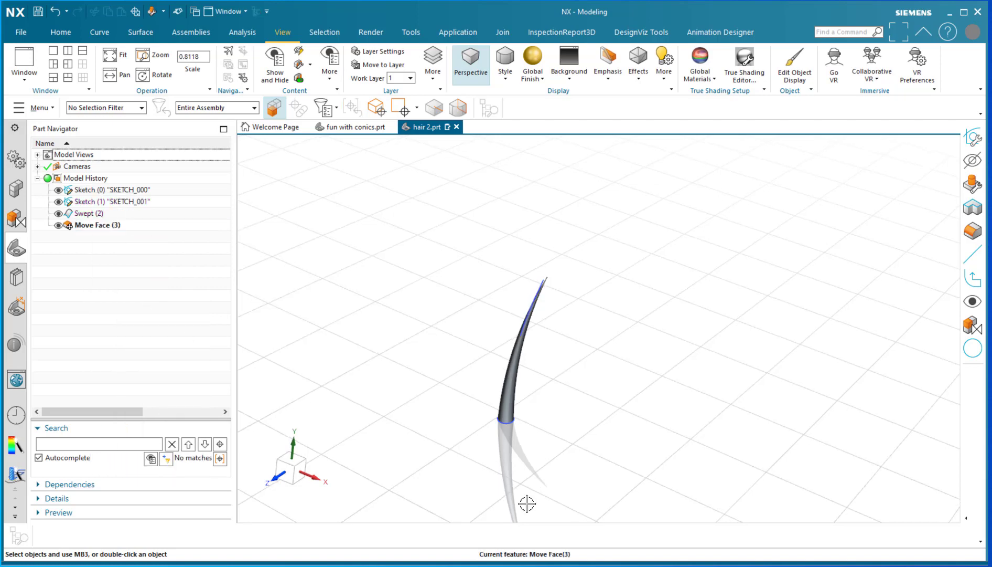
# Open the Move Face feature for editing, try a 5° rotation, and set the angle to 10°.
pyautogui.doubleClick(124, 226)
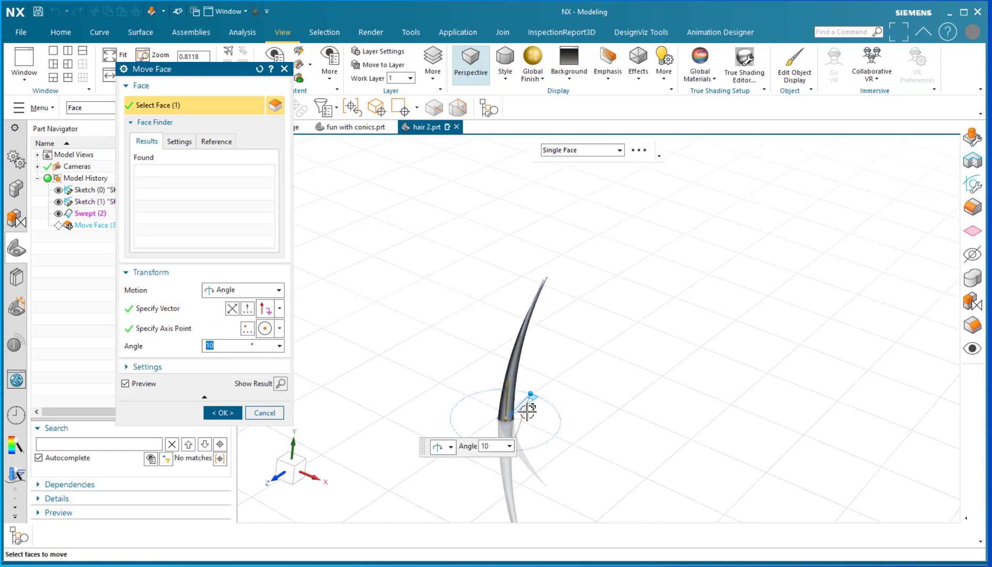
pyautogui.moveTo(527, 412)
pyautogui.mouseDown()
pyautogui.moveTo(498, 385)
pyautogui.moveTo(534, 400)
pyautogui.moveTo(538, 421)
pyautogui.moveTo(506, 450)
pyautogui.moveTo(498, 443)
pyautogui.moveTo(525, 435)
pyautogui.moveTo(509, 407)
pyautogui.moveTo(541, 399)
pyautogui.mouseUp()
pyautogui.click(226, 346)
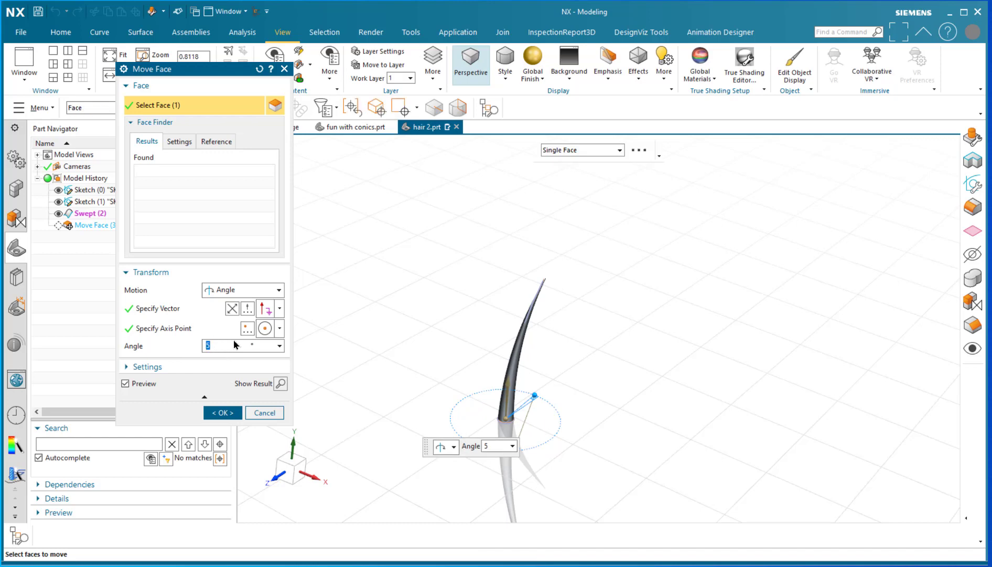
pyautogui.write('10')
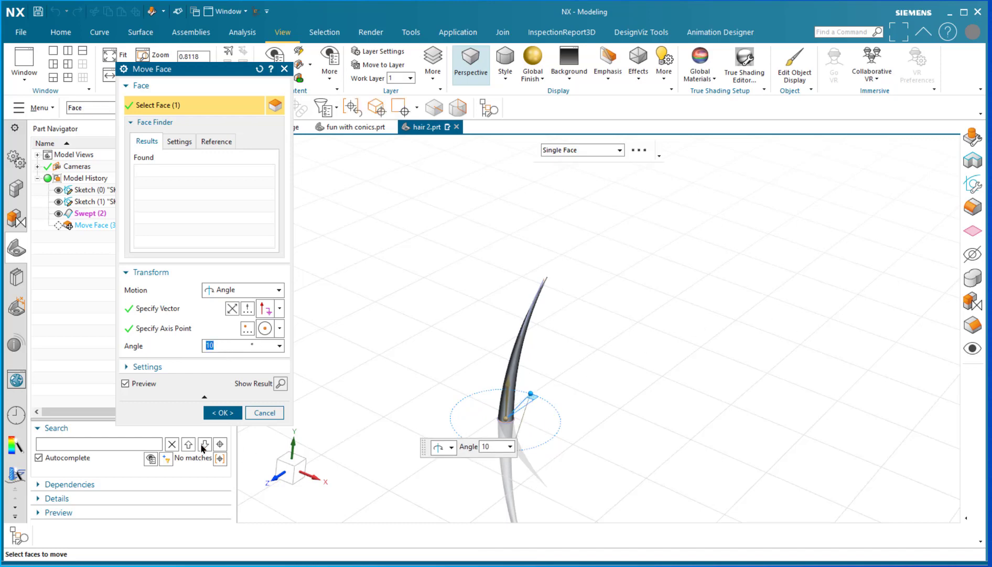
pyautogui.click(222, 412)
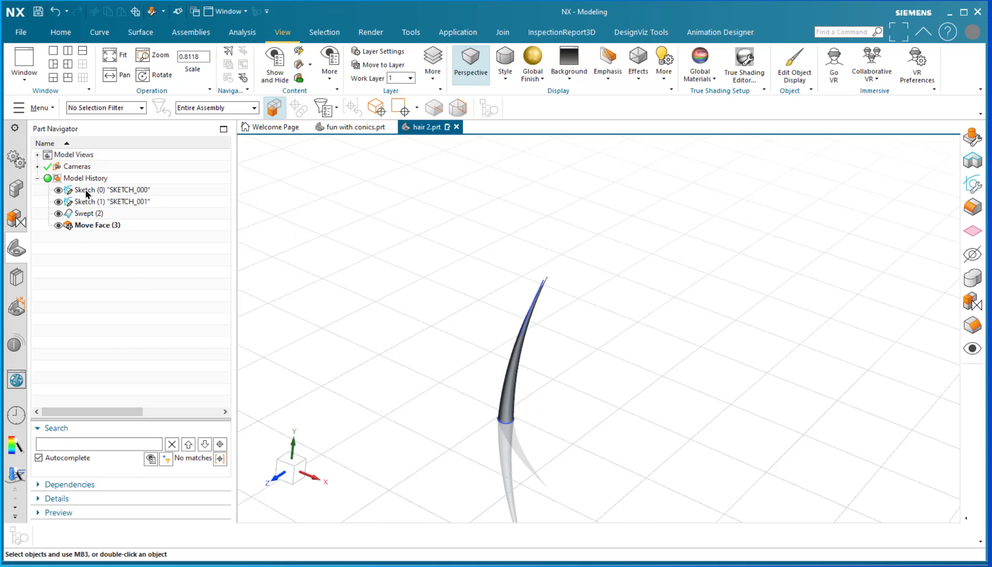
# Start a Pattern Feature of both sketches, the Swept and the Move Face, using a Linear layout and the Variational method.
pyautogui.click(87, 192)
pyautogui.keyDown('shift'); pyautogui.click(85, 225); pyautogui.keyUp('shift')
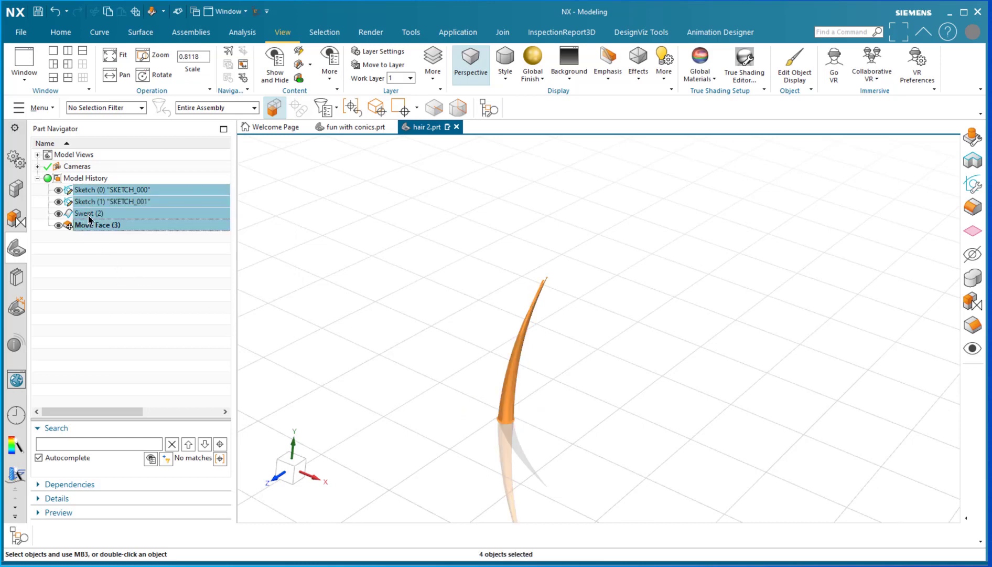
pyautogui.click(65, 36)
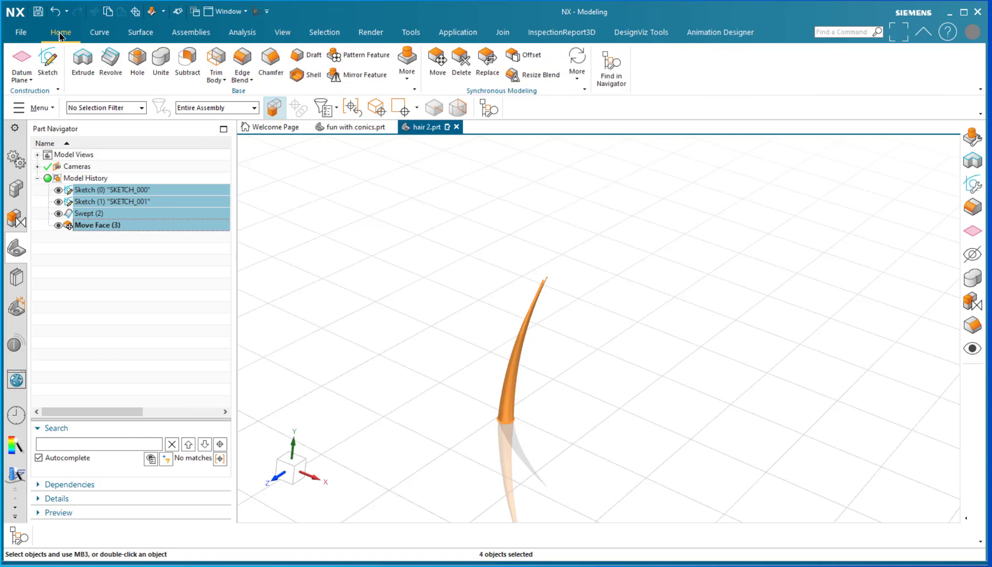
pyautogui.click(362, 57)
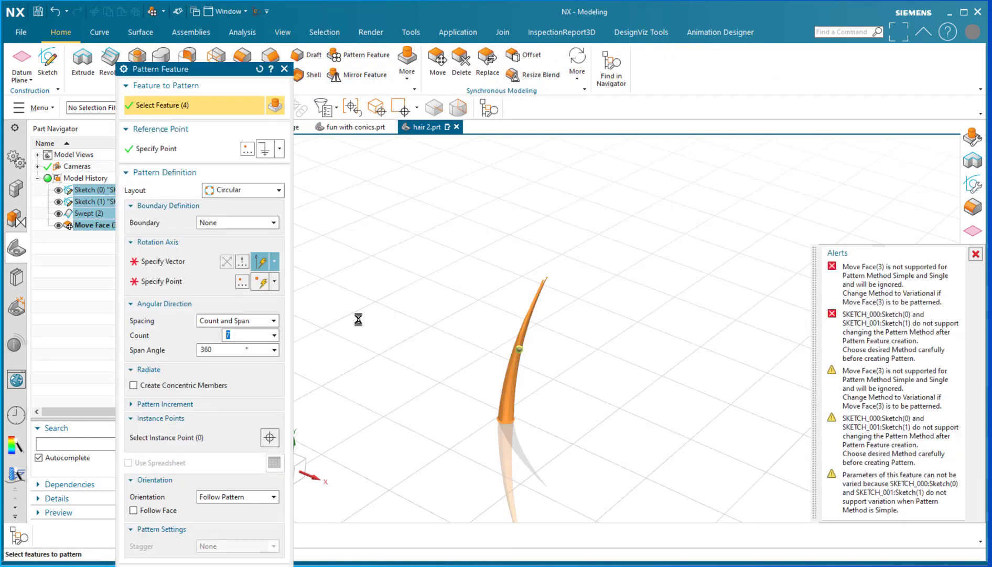
pyautogui.moveTo(213, 70); pyautogui.dragTo(215, 14)
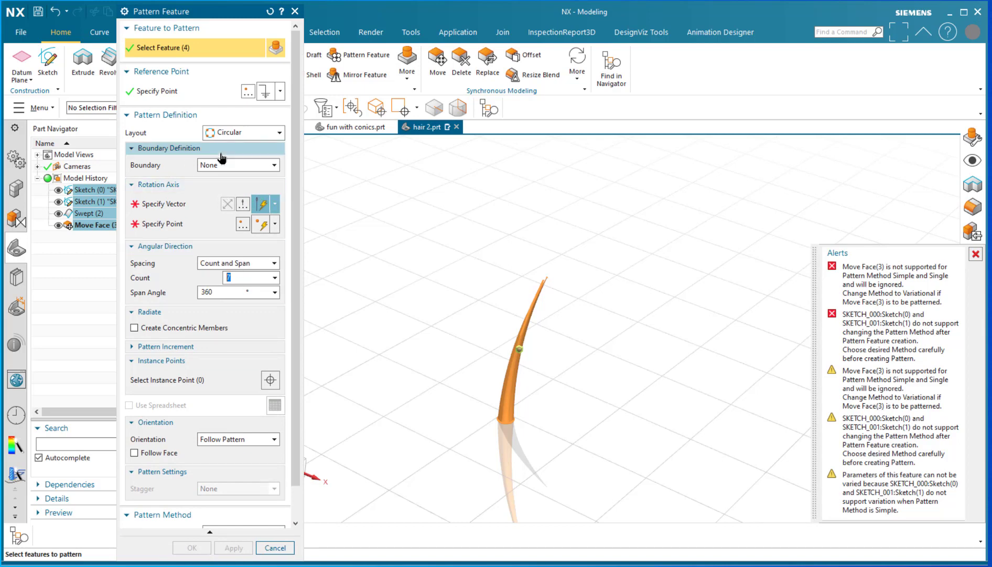
pyautogui.click(279, 134)
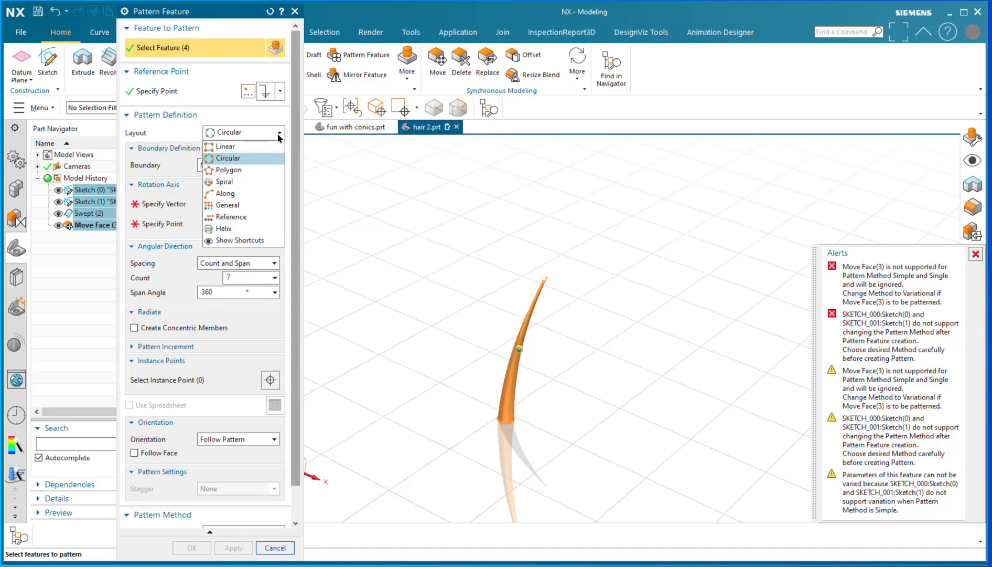
pyautogui.click(226, 147)
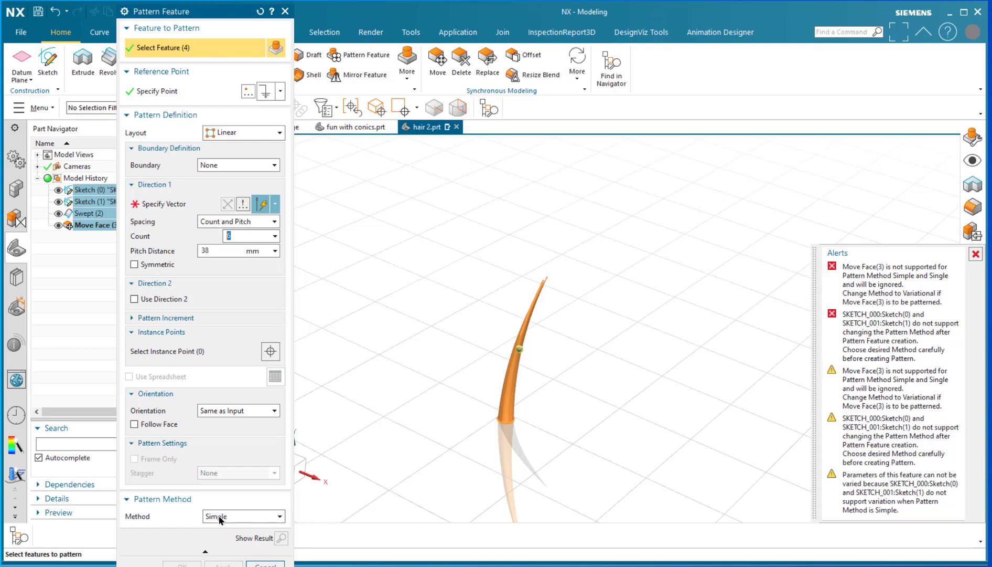
pyautogui.click(268, 516)
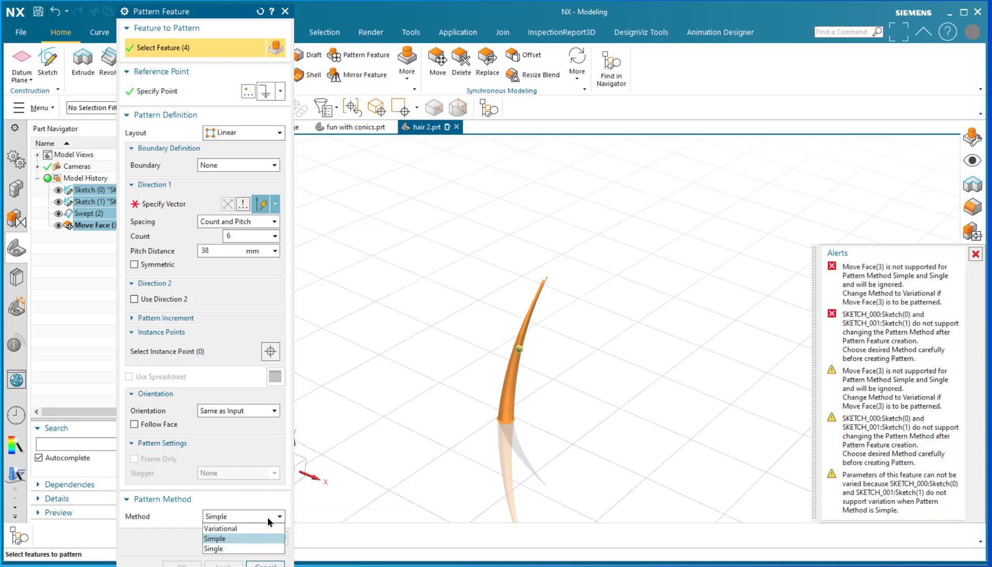
pyautogui.click(231, 527)
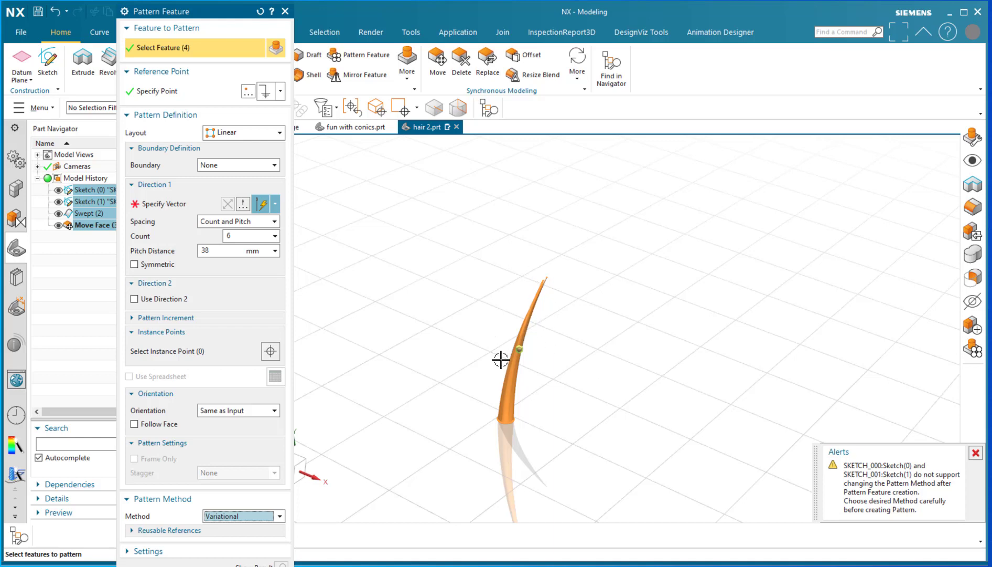
# Set the pattern's first direction along the X-axis.
pyautogui.click(158, 204)
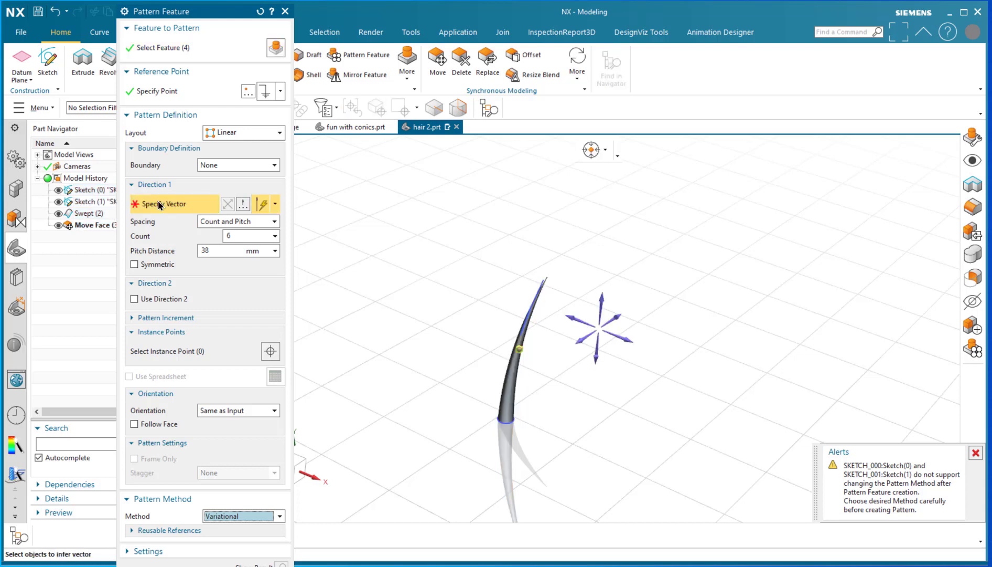
pyautogui.click(632, 341)
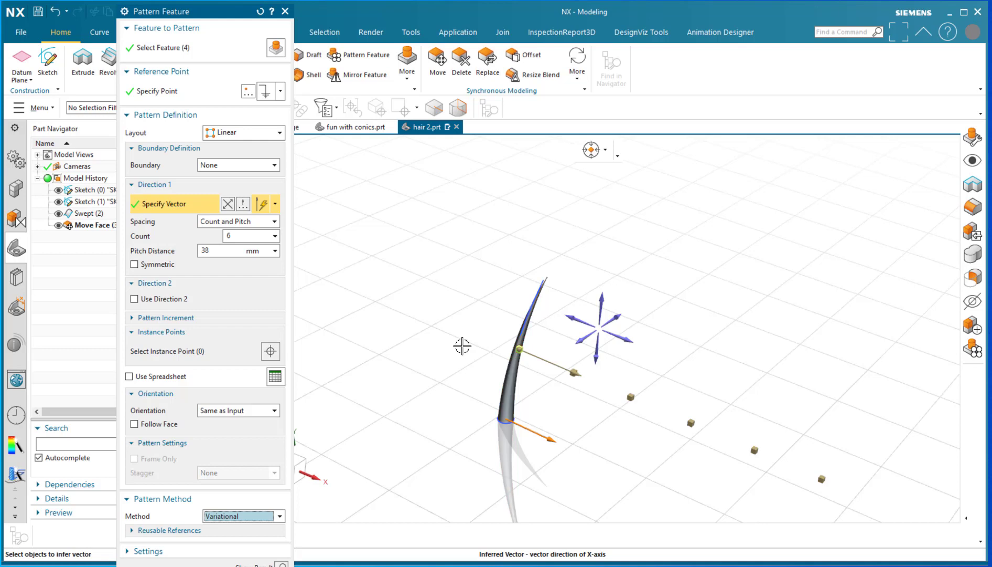
pyautogui.keyDown('shift'); pyautogui.moveTo(460, 407); pyautogui.dragTo(404, 243, button='middle'); pyautogui.keyUp('shift')
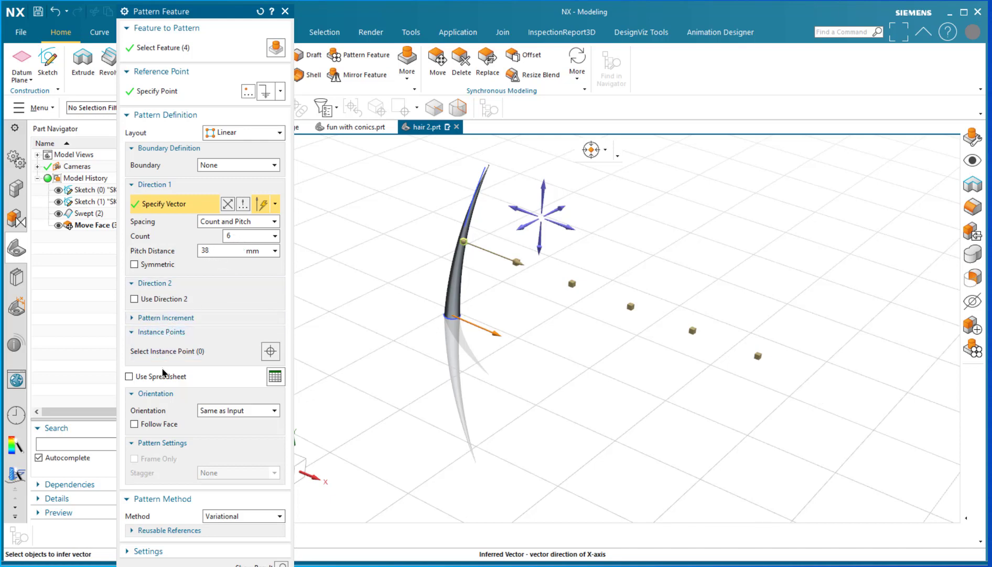
# Enable the pattern's second direction along the Z-axis with a count of 6 and a pitch distance of 38 mm.
pyautogui.click(134, 298)
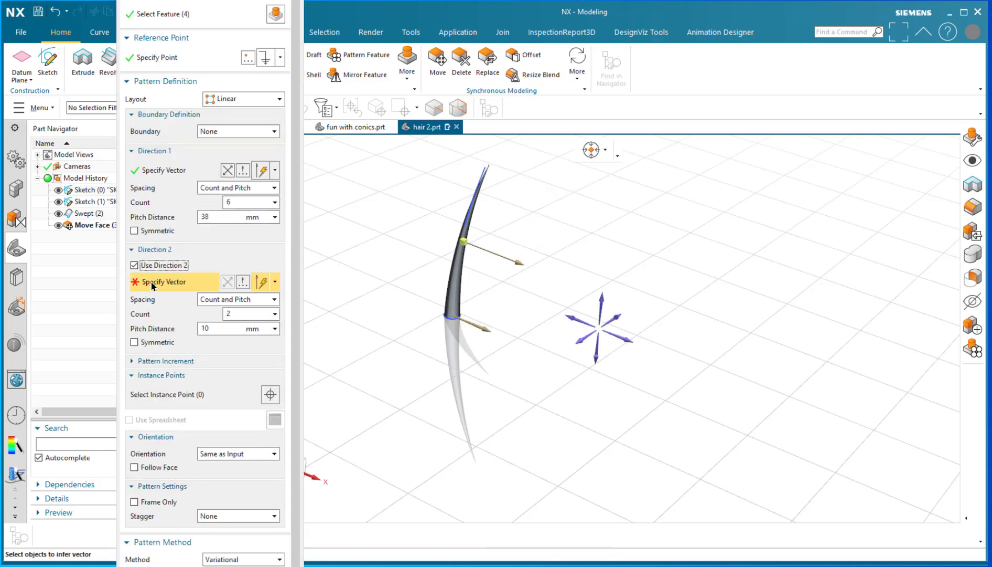
pyautogui.click(582, 341)
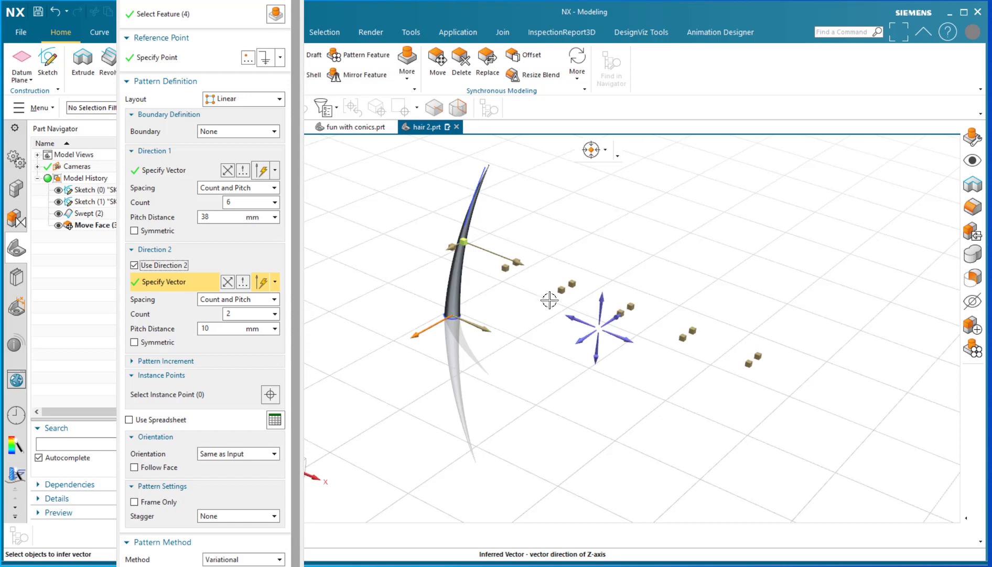
pyautogui.doubleClick(235, 316)
pyautogui.write('6')
pyautogui.press('Return')
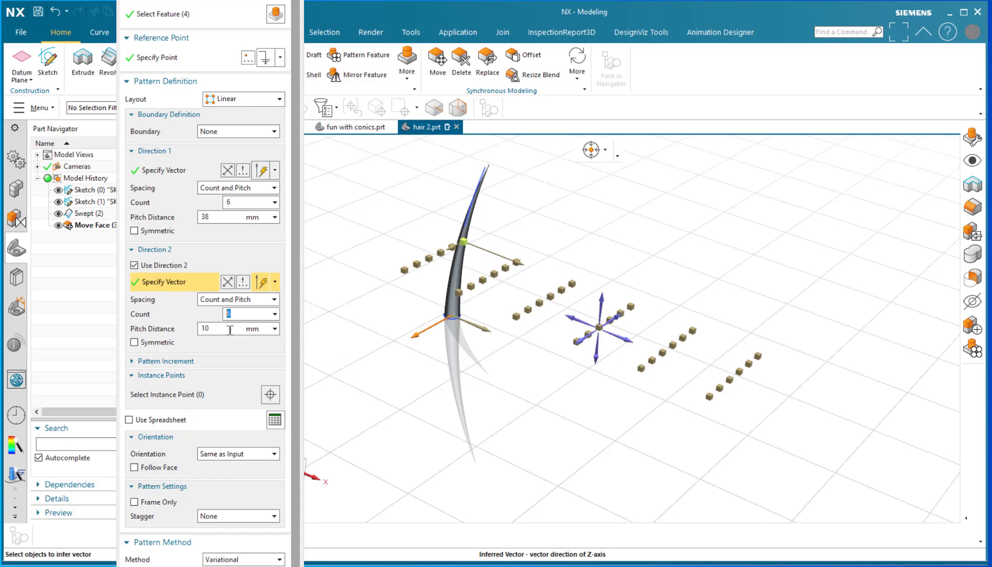
pyautogui.press('Tab')
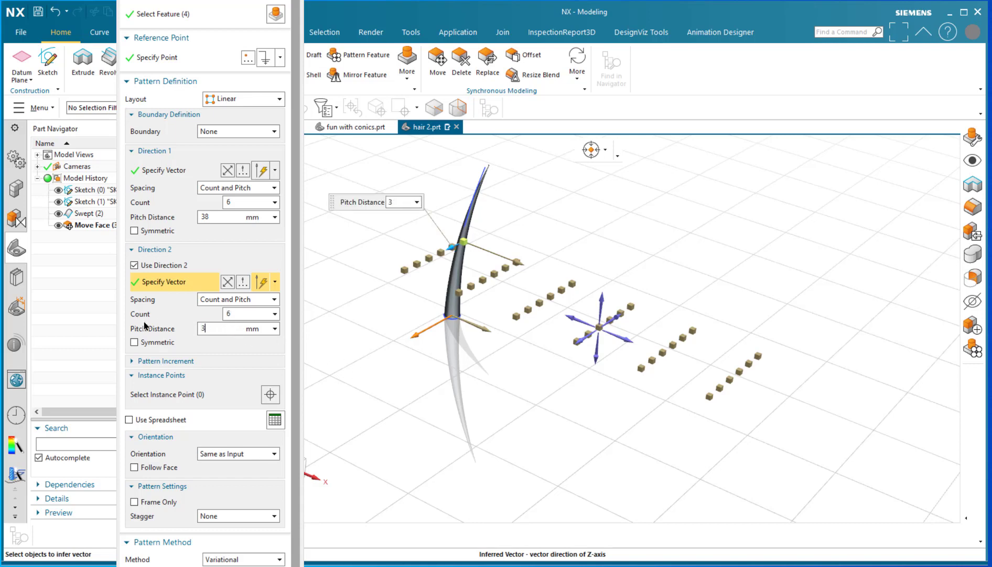
pyautogui.press('Return')
# Stagger the pattern instances along Direction 1.
pyautogui.moveTo(595, 354); pyautogui.dragTo(676, 305, button='middle')
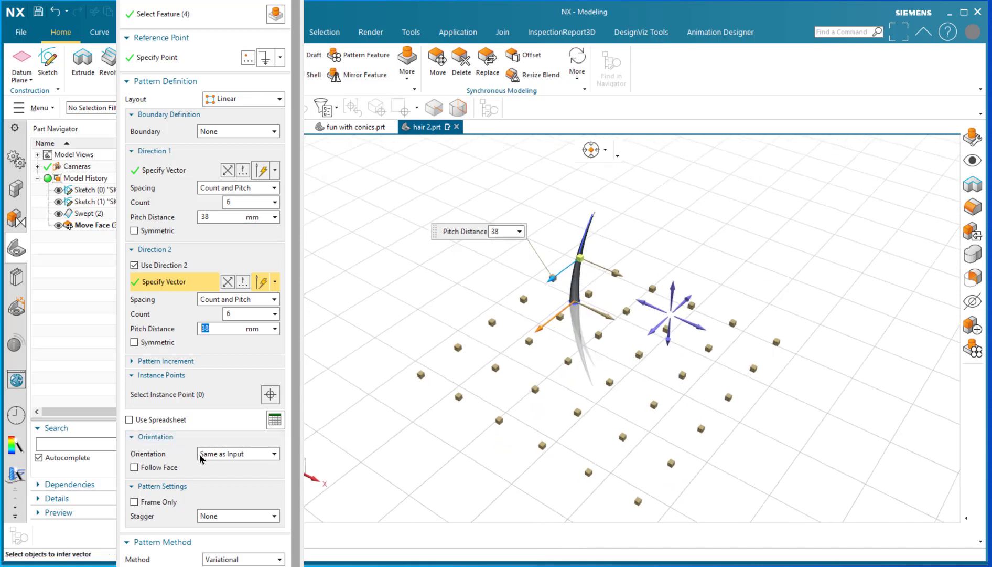
pyautogui.click(269, 516)
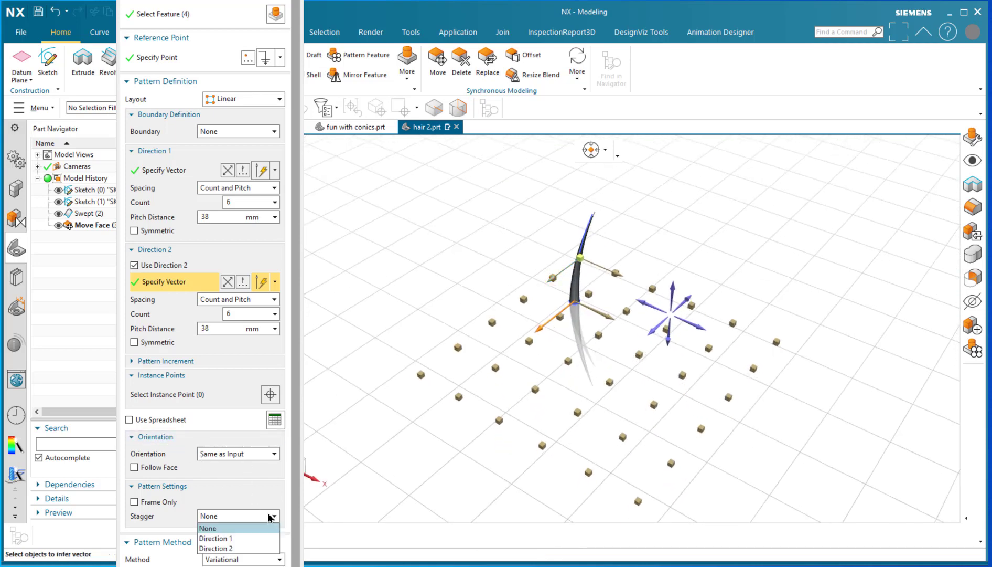
pyautogui.click(216, 538)
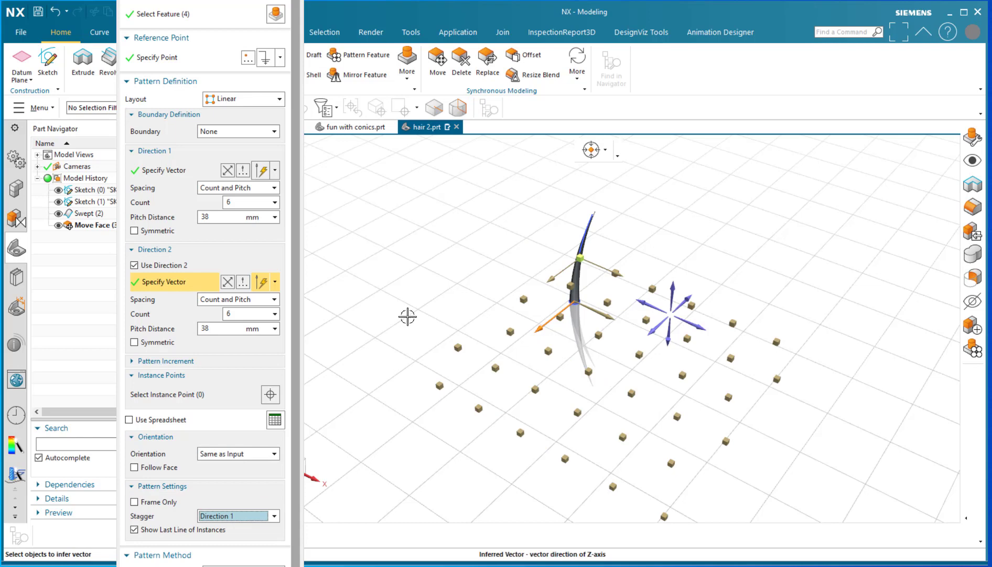
pyautogui.moveTo(408, 317); pyautogui.dragTo(381, 315, button='middle')
pyautogui.scroll(-2, 410, 289)
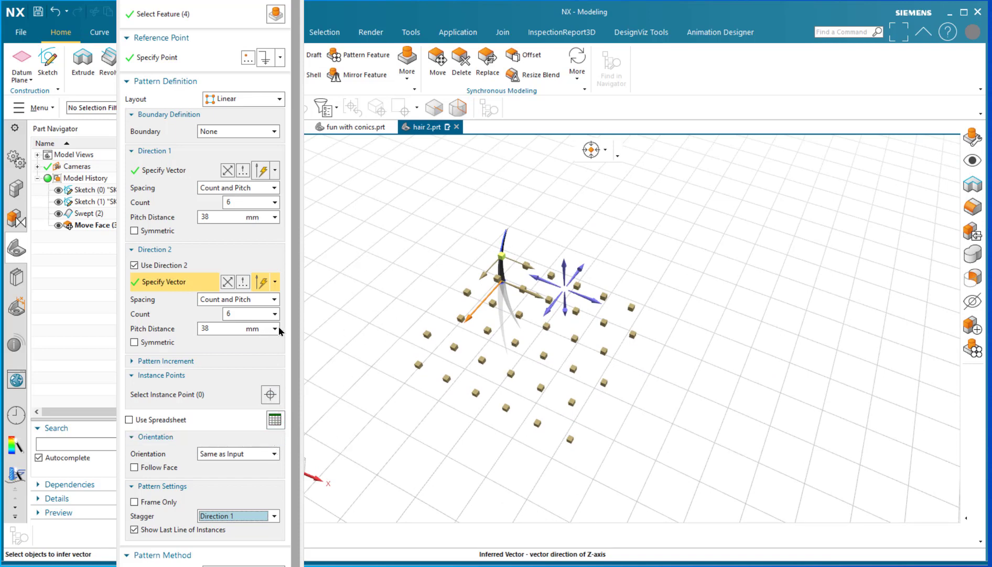
# Open the pattern definition spreadsheet in Excel and move its window so the first columns are in view.
pyautogui.click(275, 420)
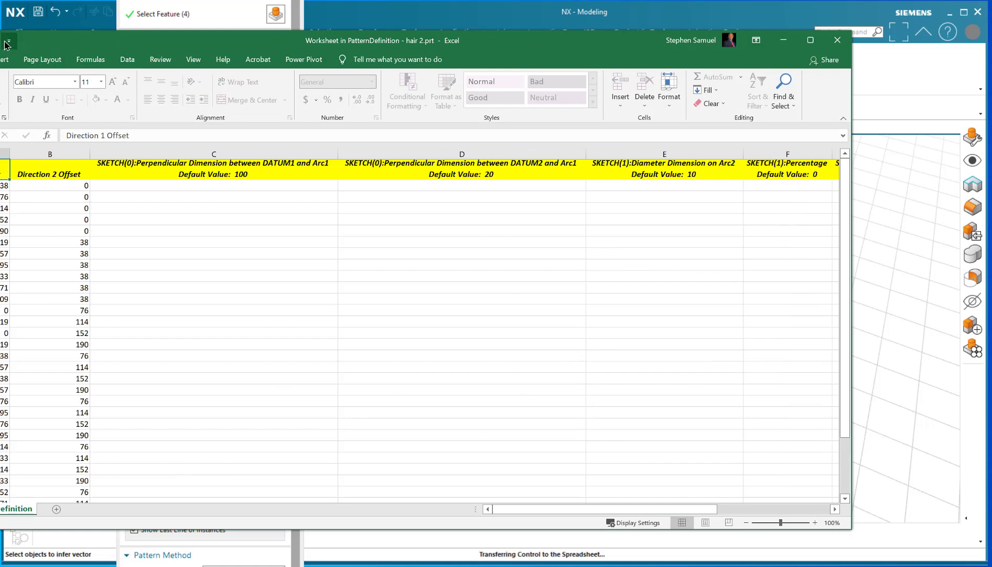
pyautogui.moveTo(64, 44); pyautogui.dragTo(141, 51)
pyautogui.moveTo(152, 51); pyautogui.dragTo(166, 50)
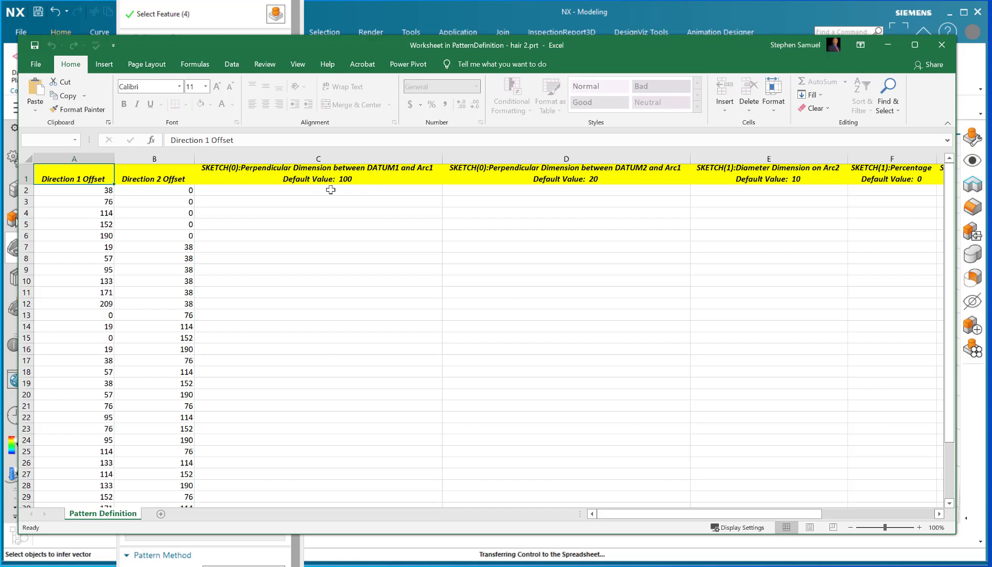
# Enter the formula =100+rand()*100 in cell C2 for the first instance's SKETCH(0) perpendicular dimension between DATUM1 and Arc1.
pyautogui.click(216, 190)
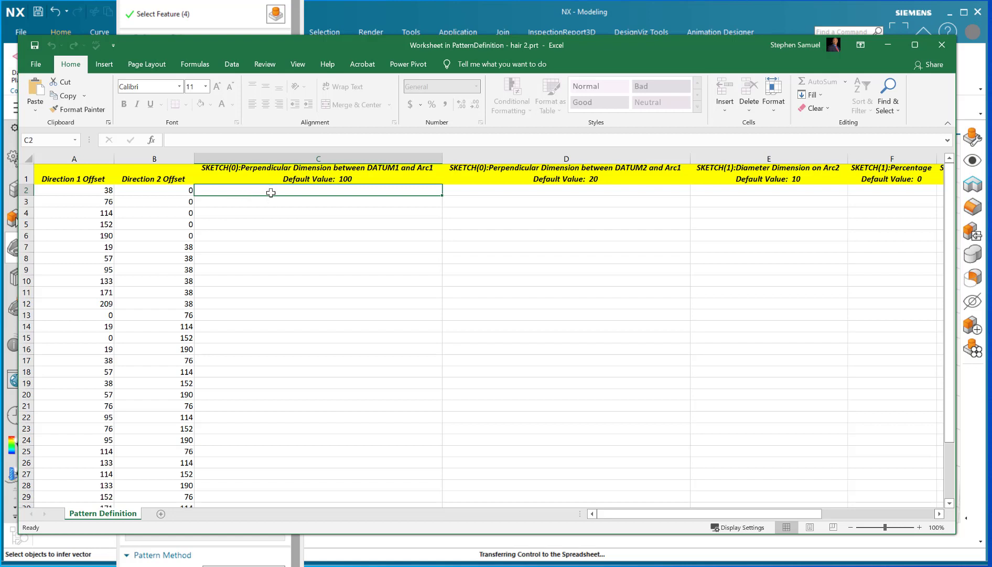
pyautogui.write('=')
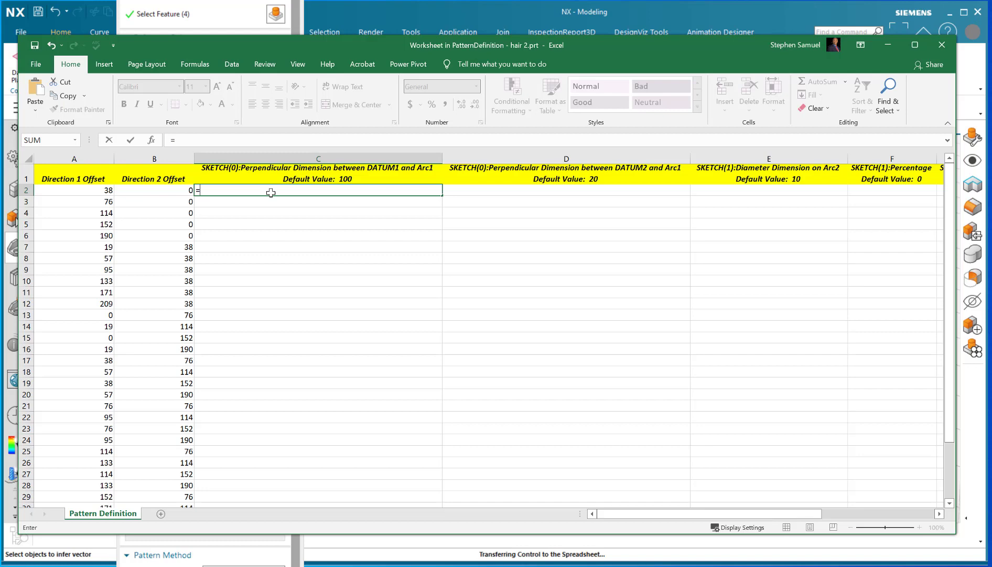
pyautogui.write('100+rand')
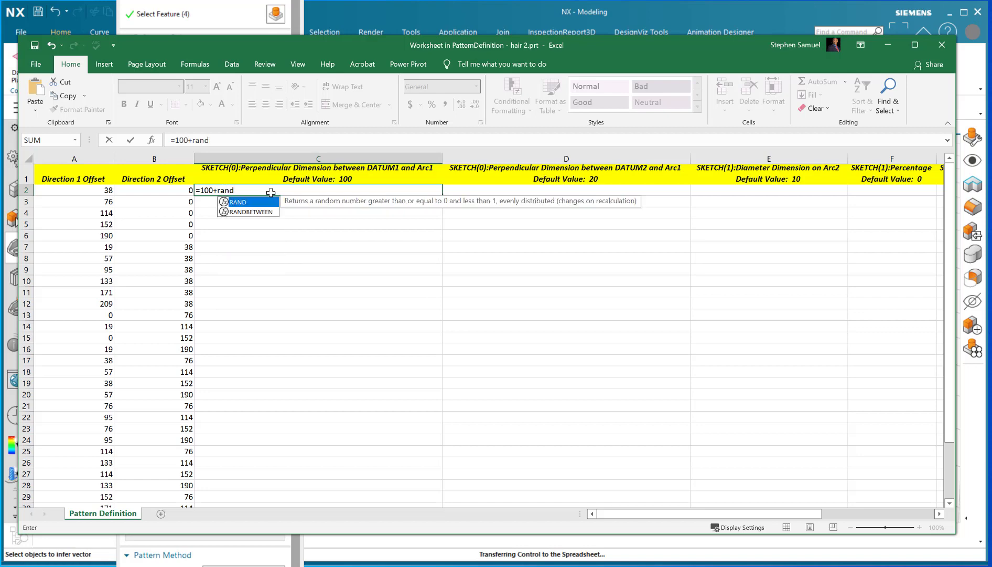
pyautogui.write('()')
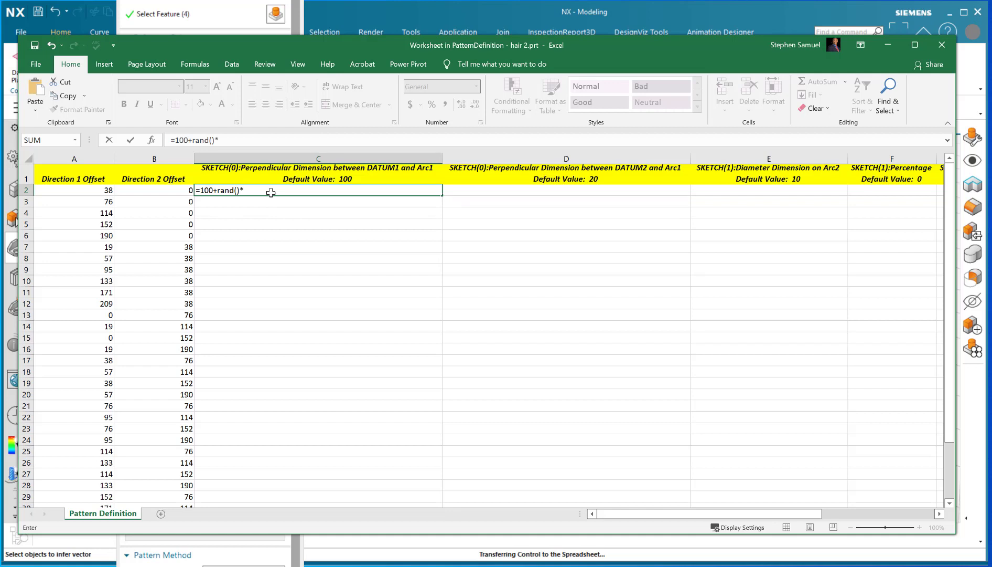
pyautogui.write('*100')
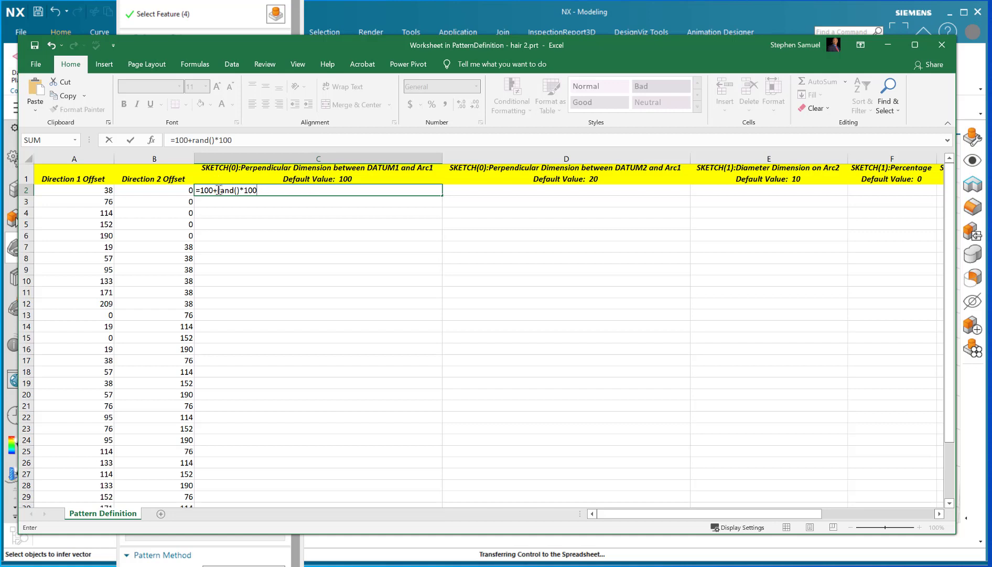
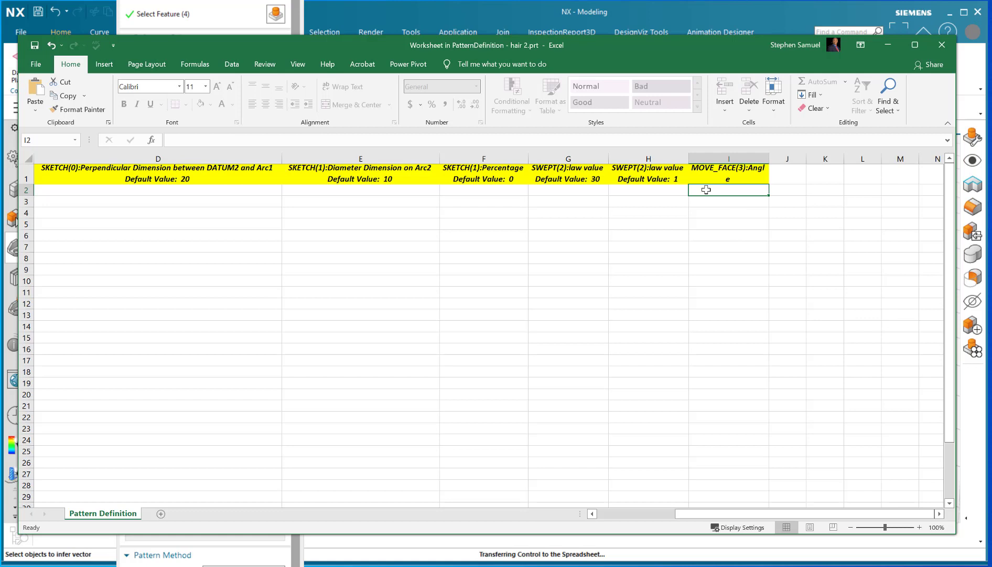
# Enter the formula =.1+rand()*360 in cell I2 for the first instance's MOVE_FACE(3) angle.
pyautogui.write('=.1+')
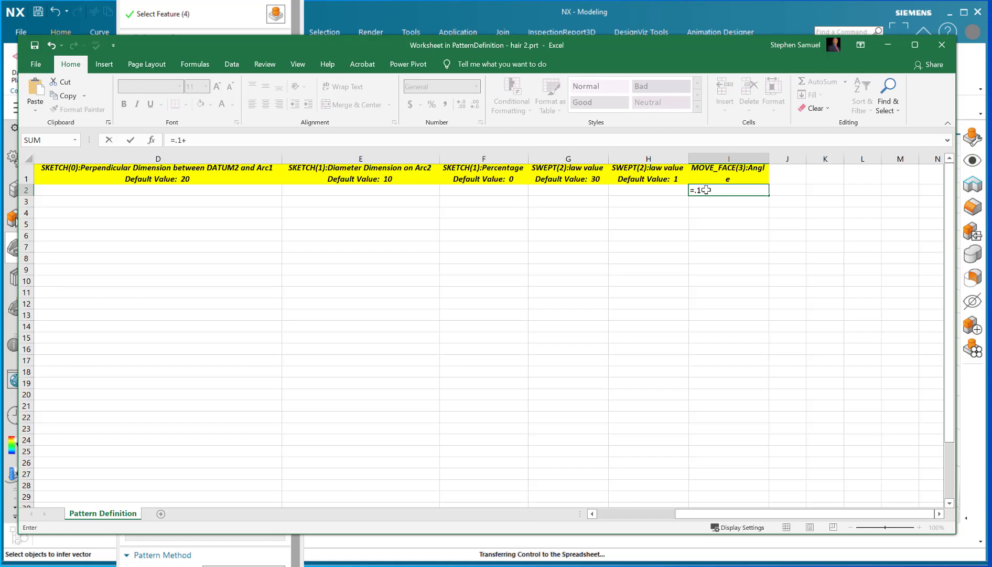
pyautogui.write('rand')
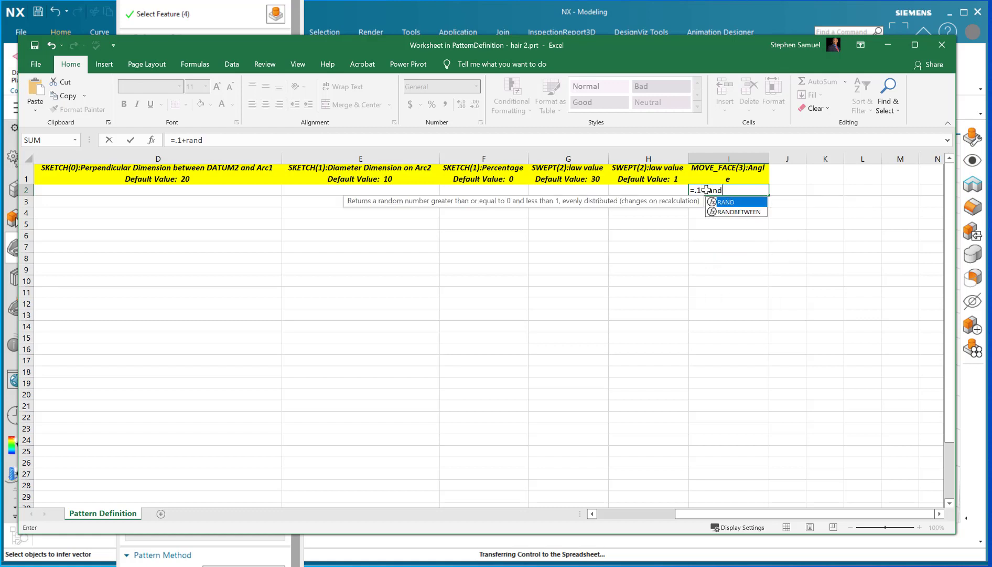
pyautogui.write('()*360')
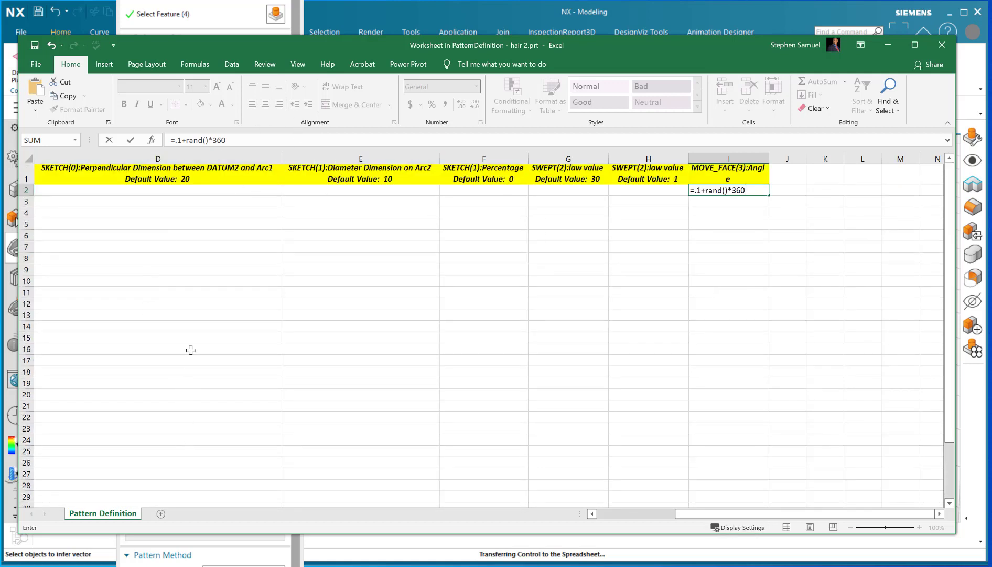
pyautogui.click(95, 235)
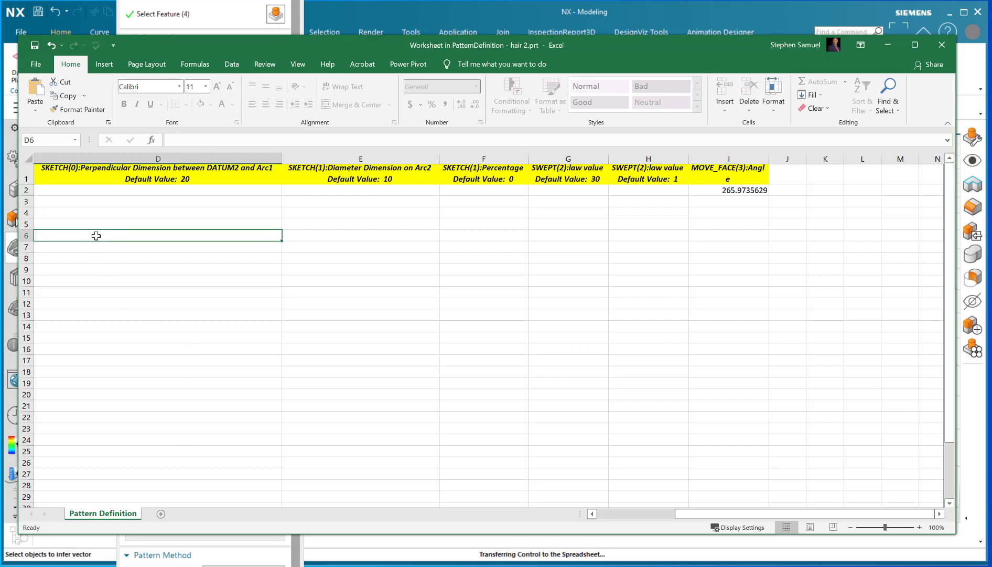
# Fill the random DATUM1-to-Arc1 dimension formula from C2 down to C36 and check it against the offset rows.
pyautogui.press('Home')
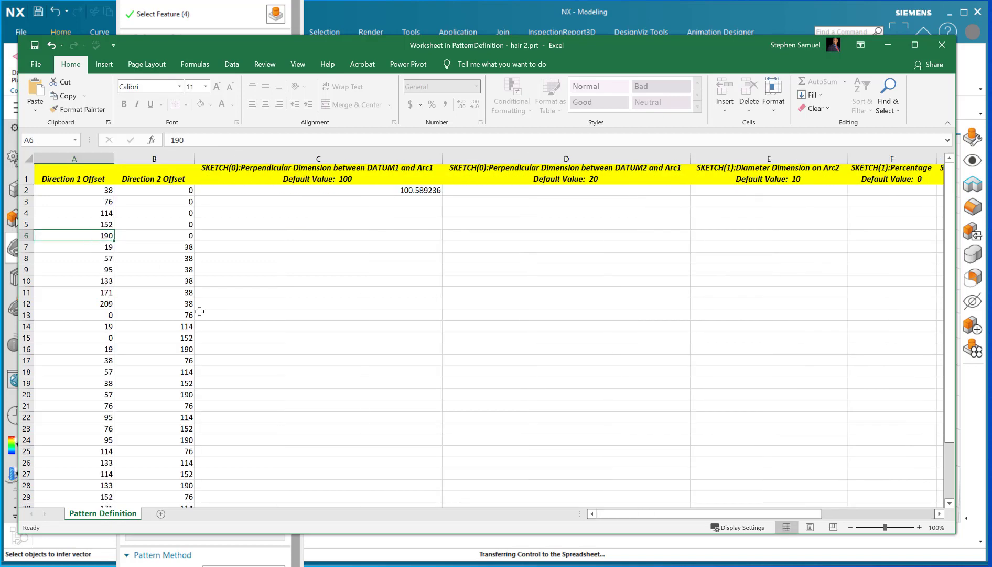
pyautogui.click(363, 190)
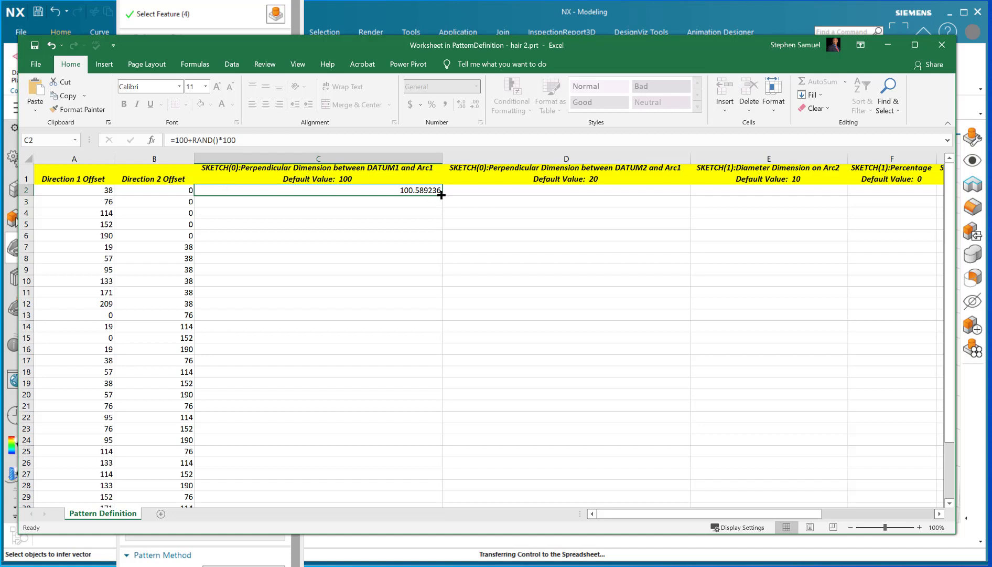
pyautogui.moveTo(441, 195); pyautogui.dragTo(390, 468)
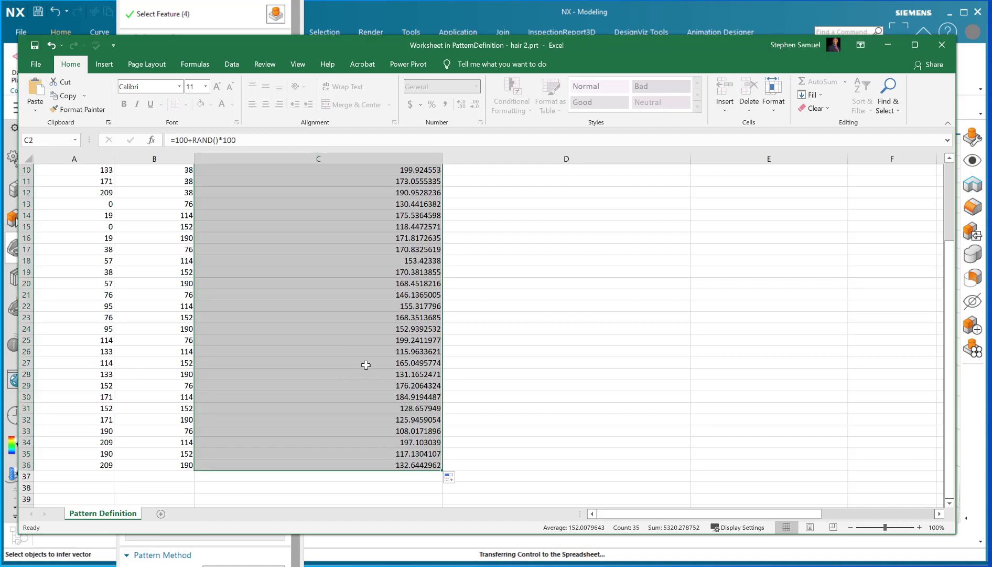
pyautogui.scroll(3, 352, 369)
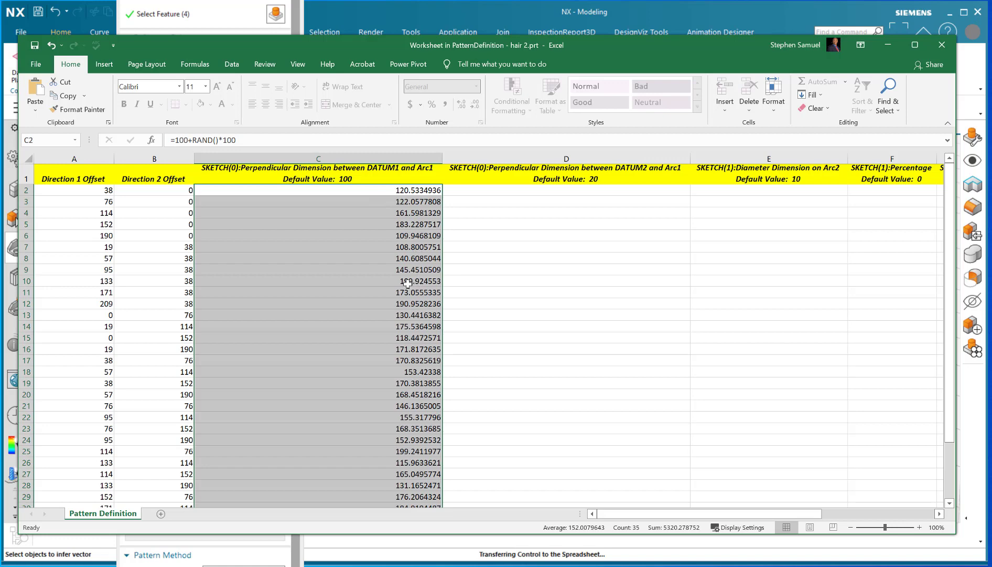
pyautogui.scroll(-2, 350, 274)
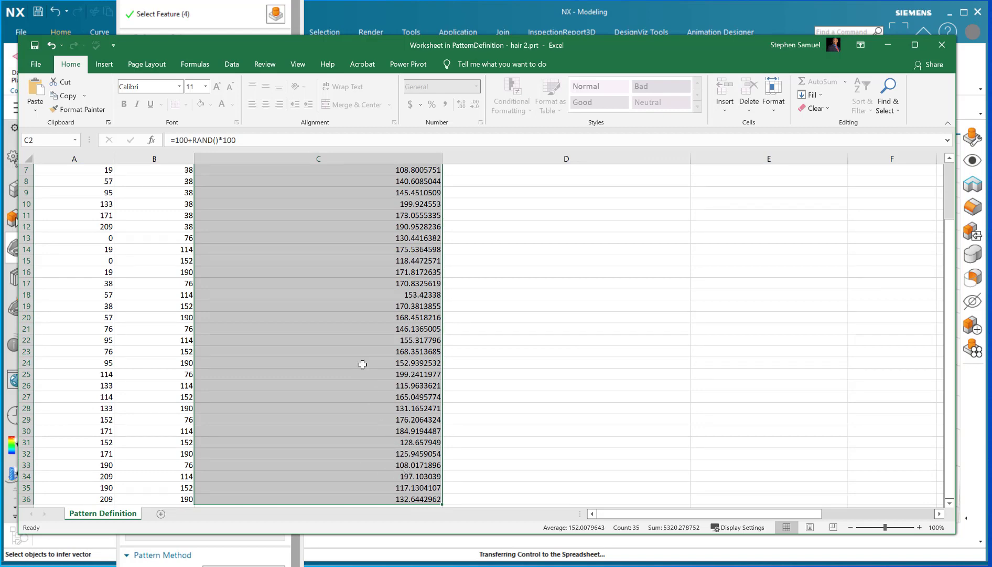
pyautogui.scroll(-2, 362, 363)
pyautogui.scroll(4, 361, 364)
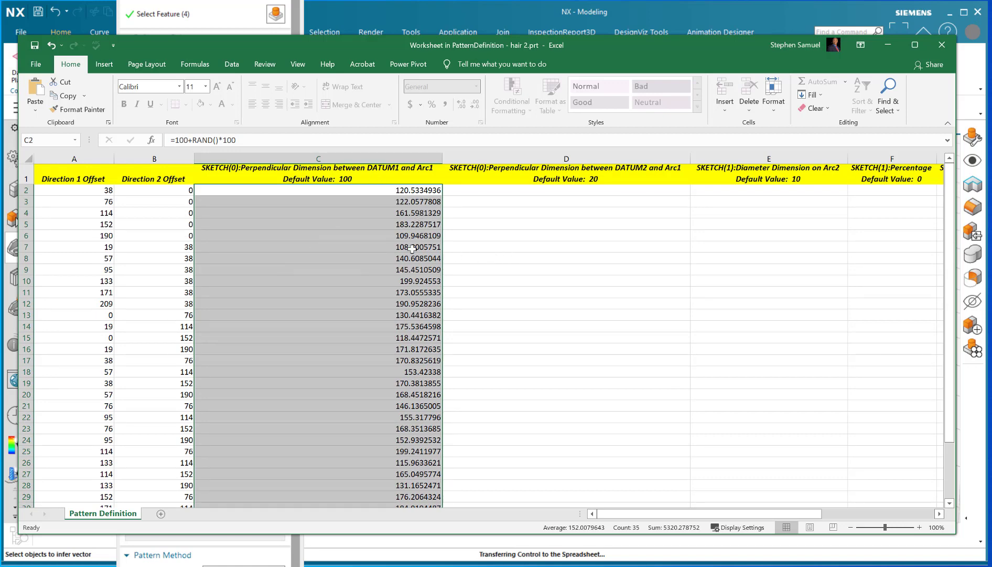
pyautogui.scroll(-5, 335, 246)
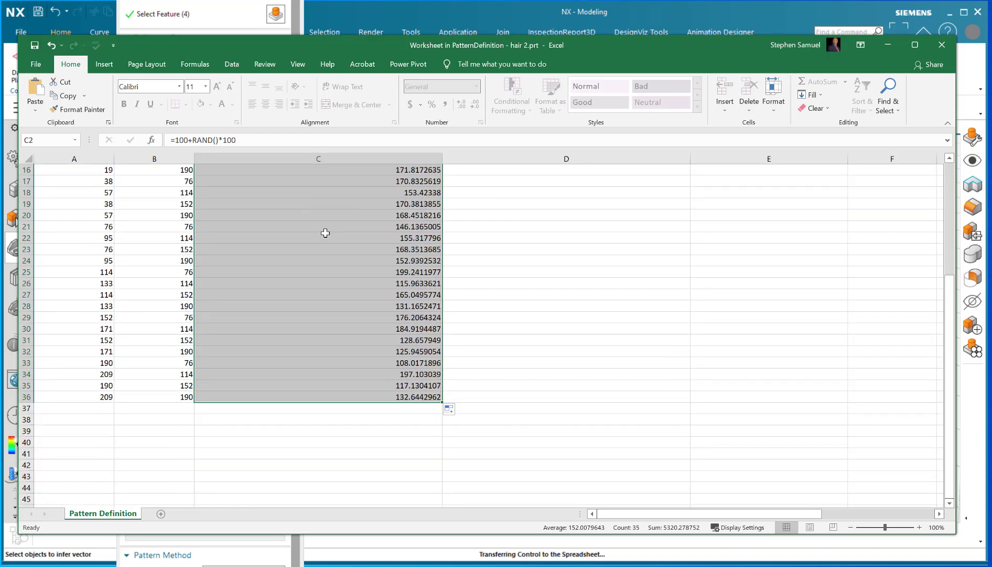
pyautogui.scroll(2, 325, 233)
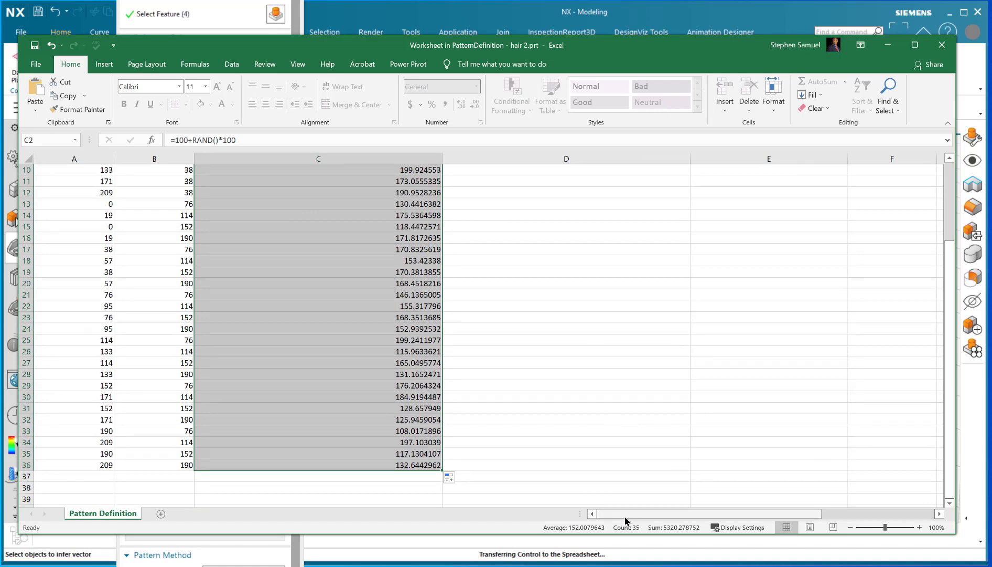
# Fill the random MOVE_FACE(3) angle formula from I2 down column I to row 40.
pyautogui.moveTo(625, 514)
pyautogui.mouseDown()
pyautogui.moveTo(727, 511)
pyautogui.moveTo(656, 500)
pyautogui.moveTo(640, 510)
pyautogui.mouseUp()
pyautogui.moveTo(705, 514); pyautogui.dragTo(784, 515)
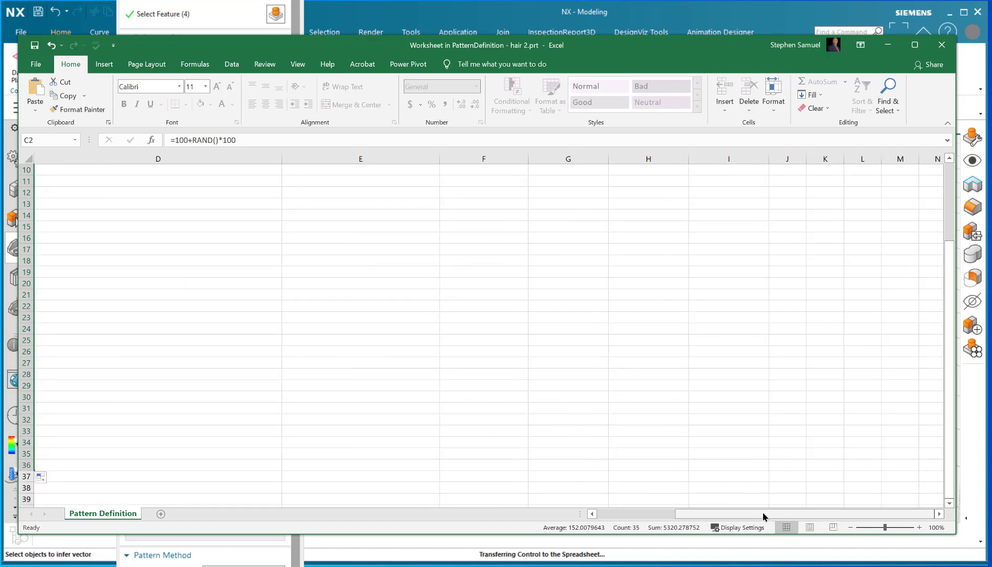
pyautogui.moveTo(953, 288); pyautogui.dragTo(945, 191)
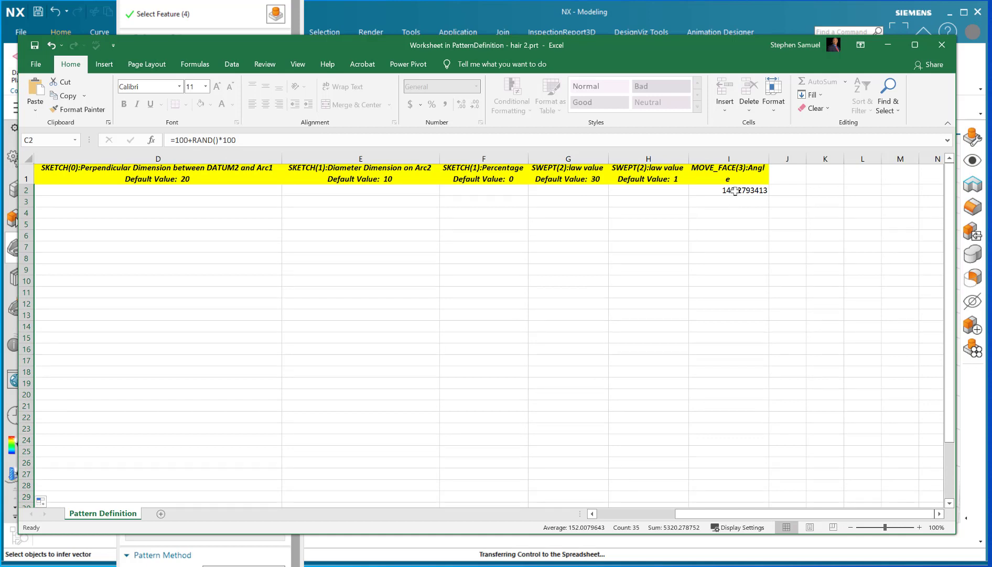
pyautogui.click(736, 191)
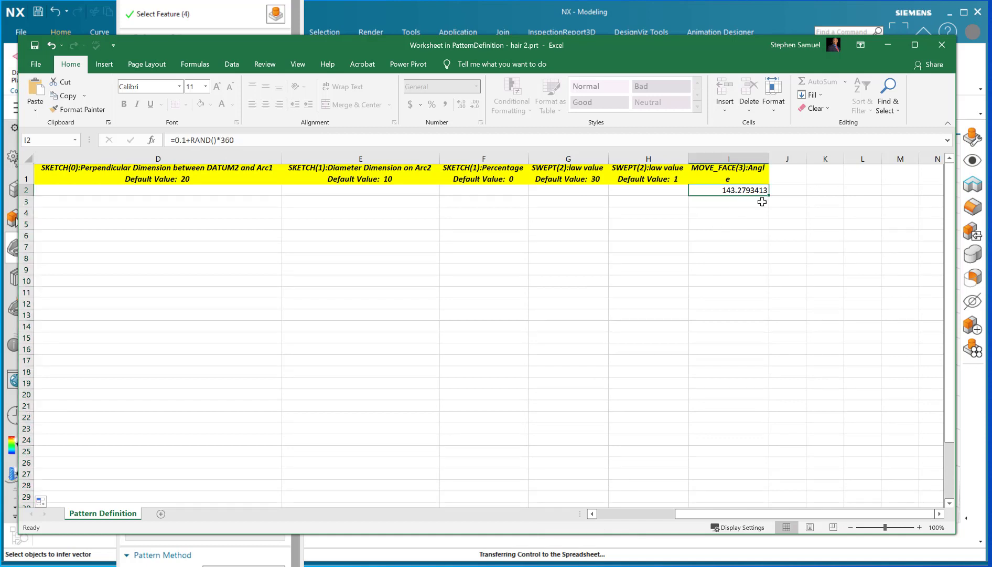
pyautogui.moveTo(769, 195); pyautogui.dragTo(754, 468)
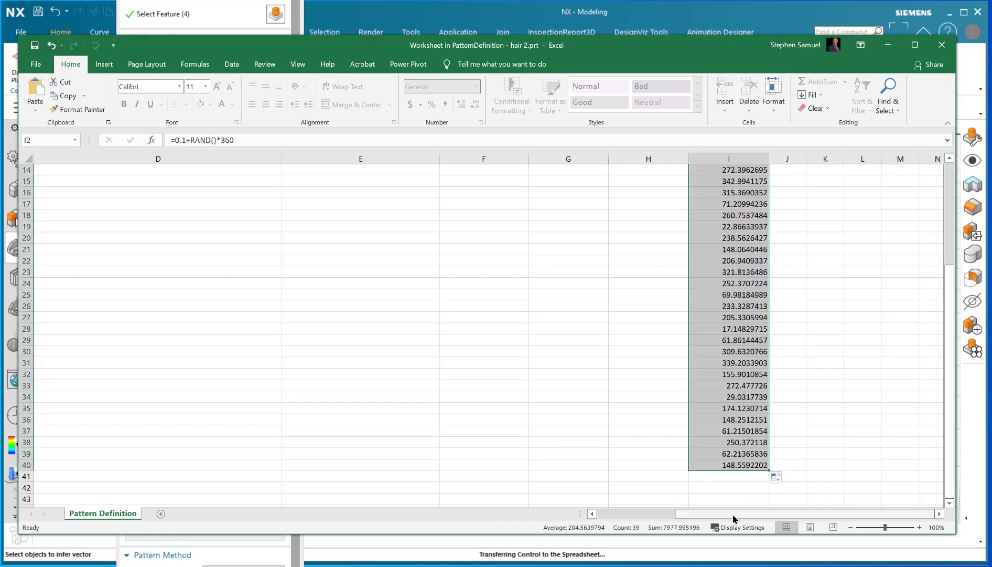
pyautogui.moveTo(730, 513)
pyautogui.mouseDown()
pyautogui.moveTo(698, 519)
pyautogui.moveTo(733, 517)
pyautogui.mouseUp()
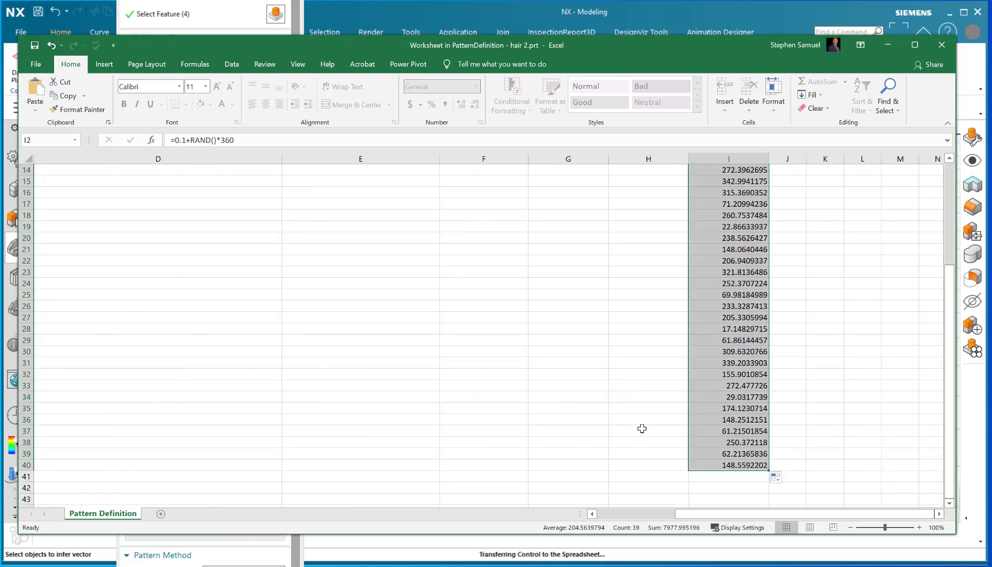
# Clear the surplus angle formulas in I37:I40 and review the remaining values in column I.
pyautogui.click(713, 430)
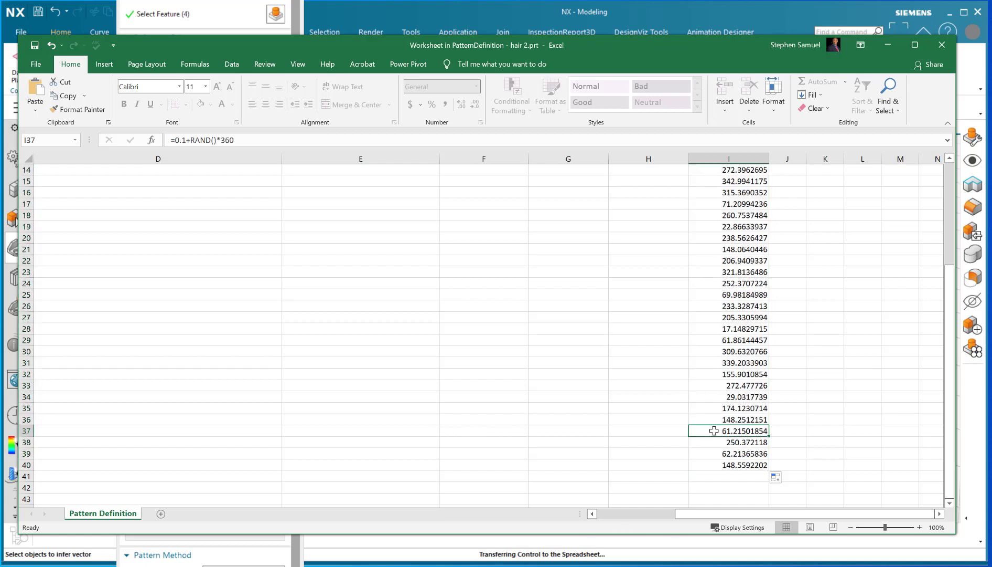
pyautogui.keyDown('shift'); pyautogui.click(717, 465); pyautogui.keyUp('shift')
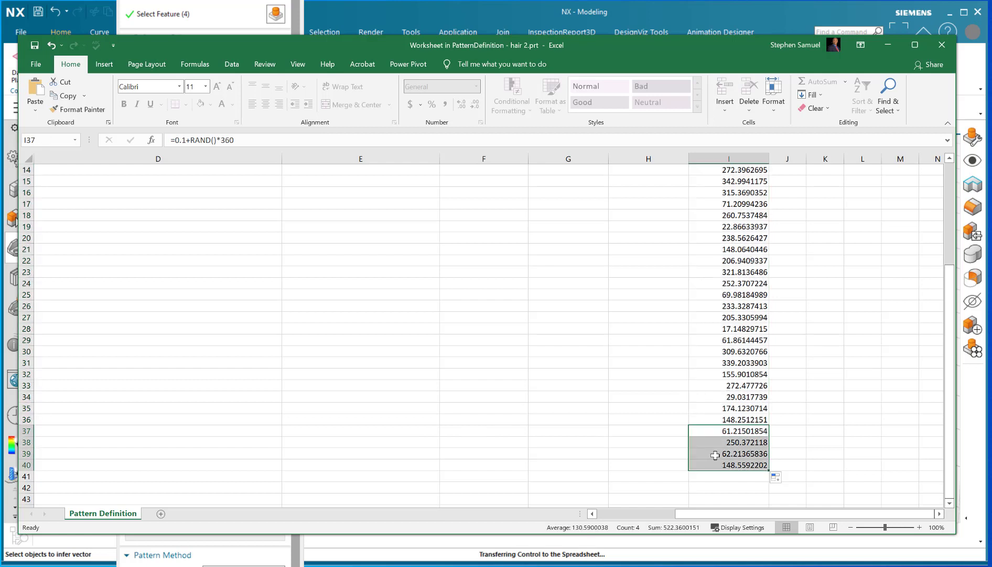
pyautogui.press('Delete')
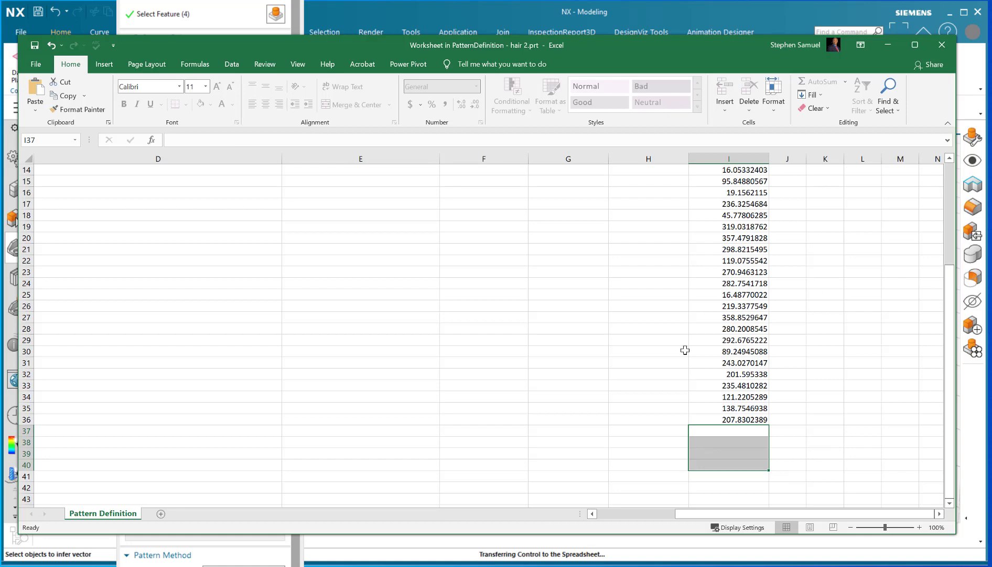
pyautogui.scroll(5, 716, 335)
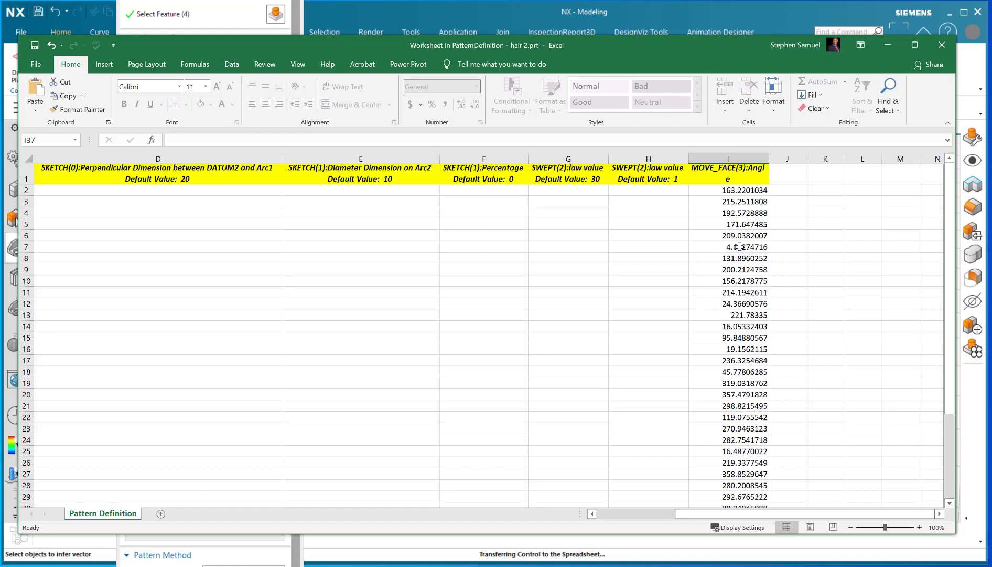
pyautogui.scroll(-2, 711, 279)
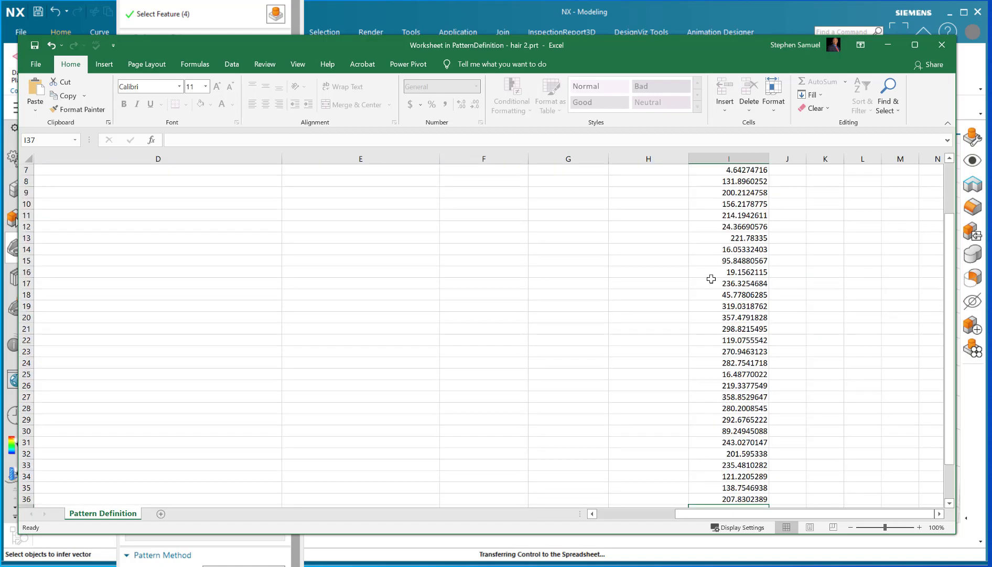
pyautogui.scroll(1, 711, 278)
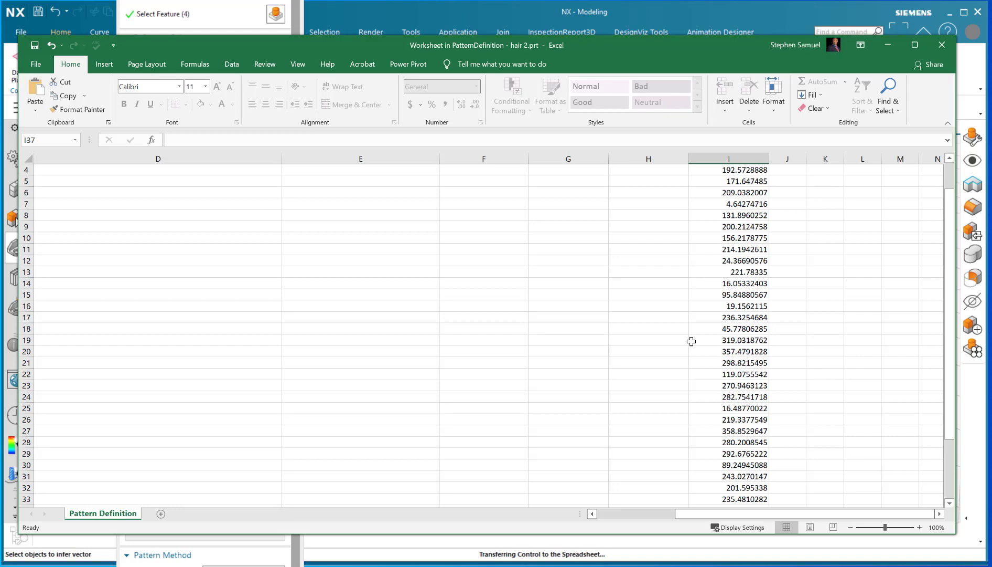
pyautogui.scroll(-3, 690, 338)
pyautogui.scroll(4, 690, 339)
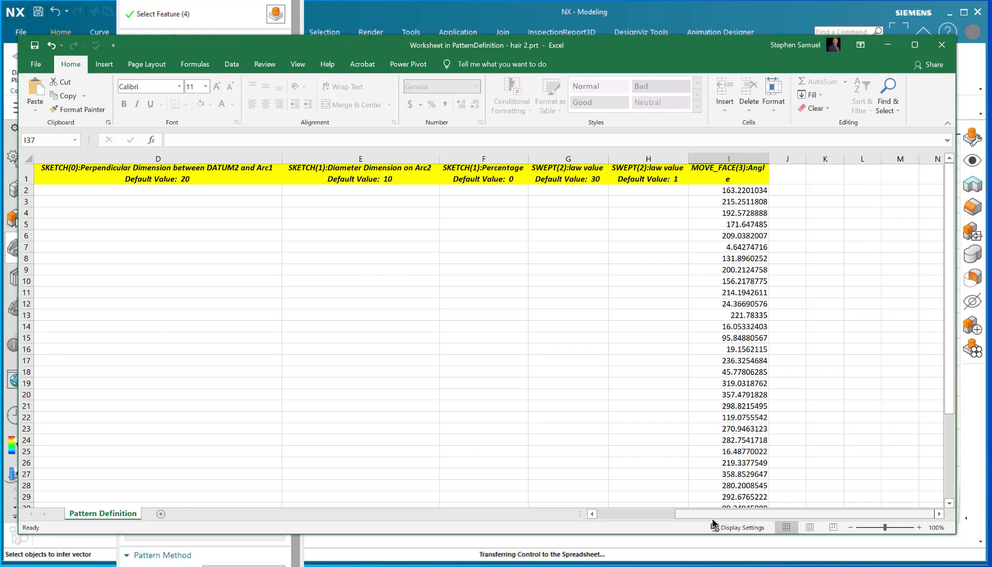
# Save the pattern definition spreadsheet and exit to NX, keeping the spreadsheet data.
pyautogui.moveTo(716, 519); pyautogui.dragTo(375, 477)
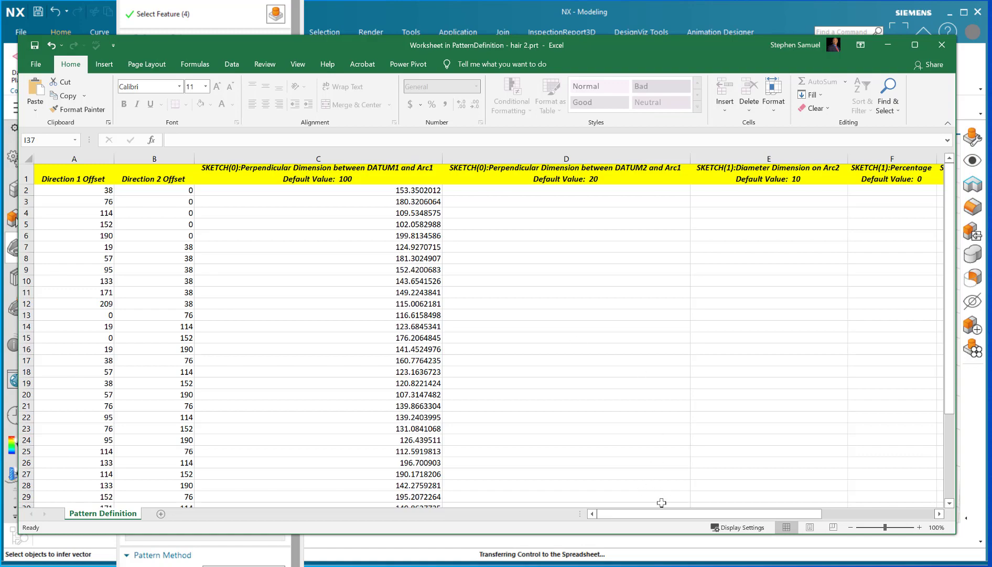
pyautogui.moveTo(658, 512); pyautogui.dragTo(626, 500)
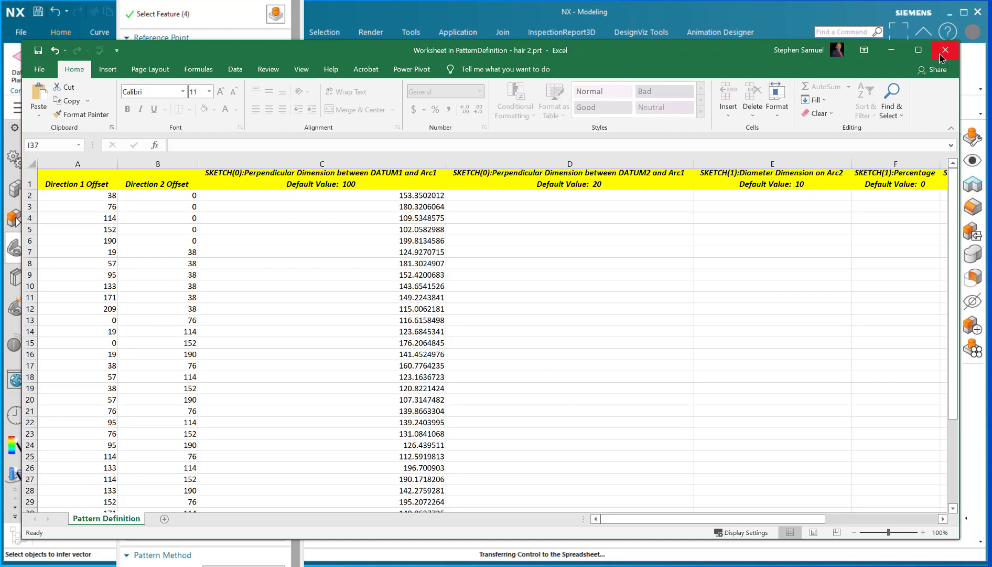
pyautogui.click(38, 51)
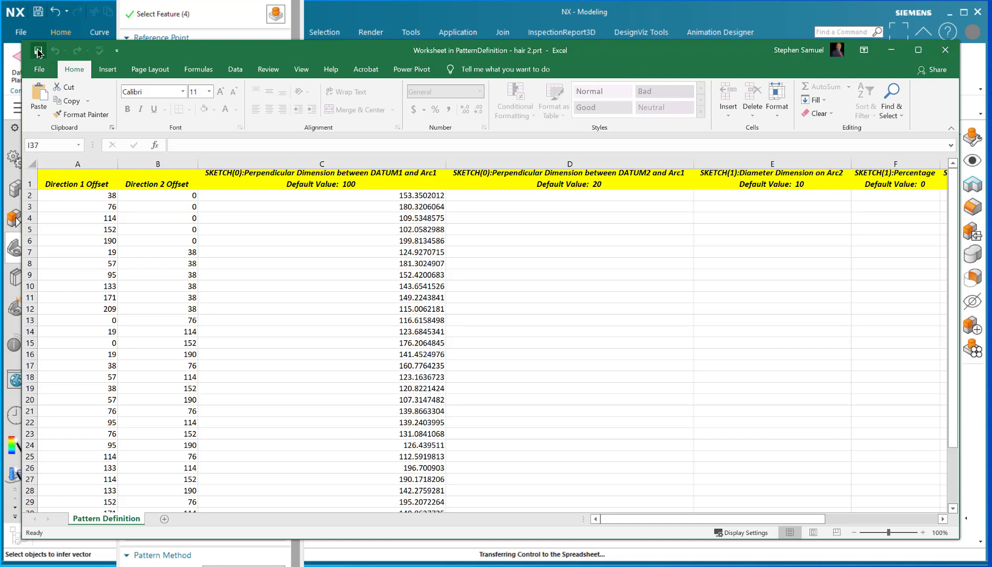
pyautogui.click(946, 50)
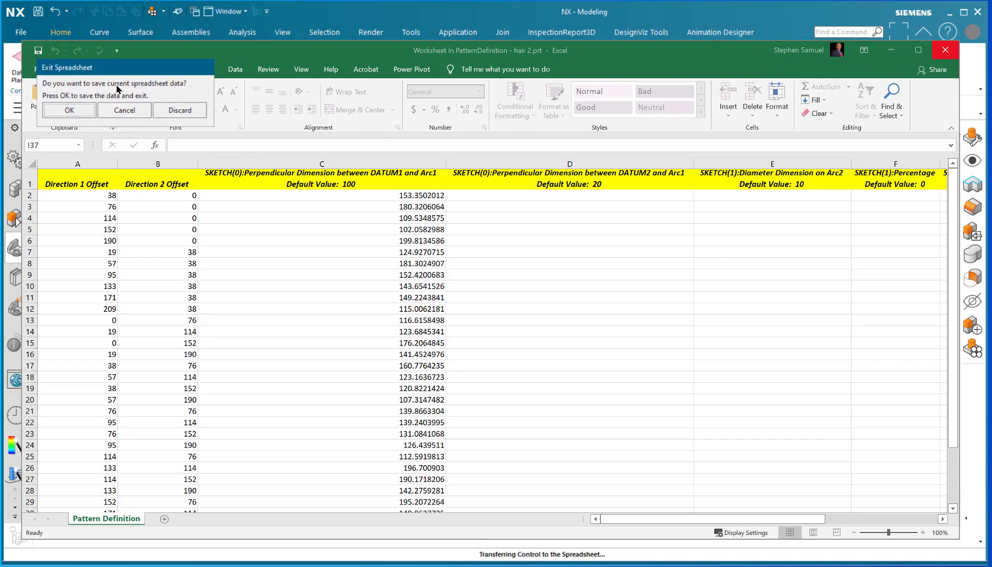
pyautogui.click(68, 110)
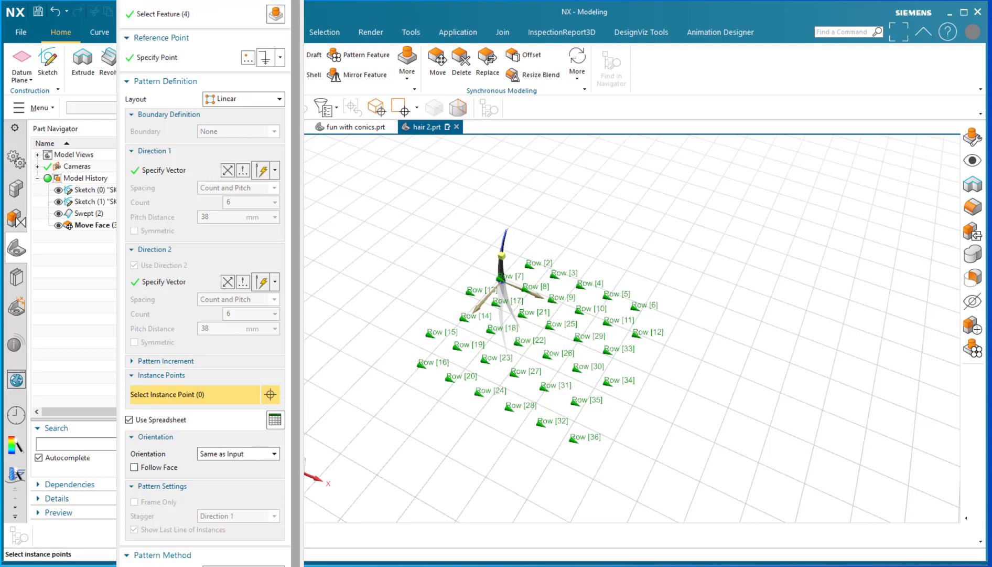
# Reposition the Pattern Feature dialog, review its settings and create the variational hair pattern from the spreadsheet values.
pyautogui.scroll(1, 214, 11)
pyautogui.scroll(2, 214, 11)
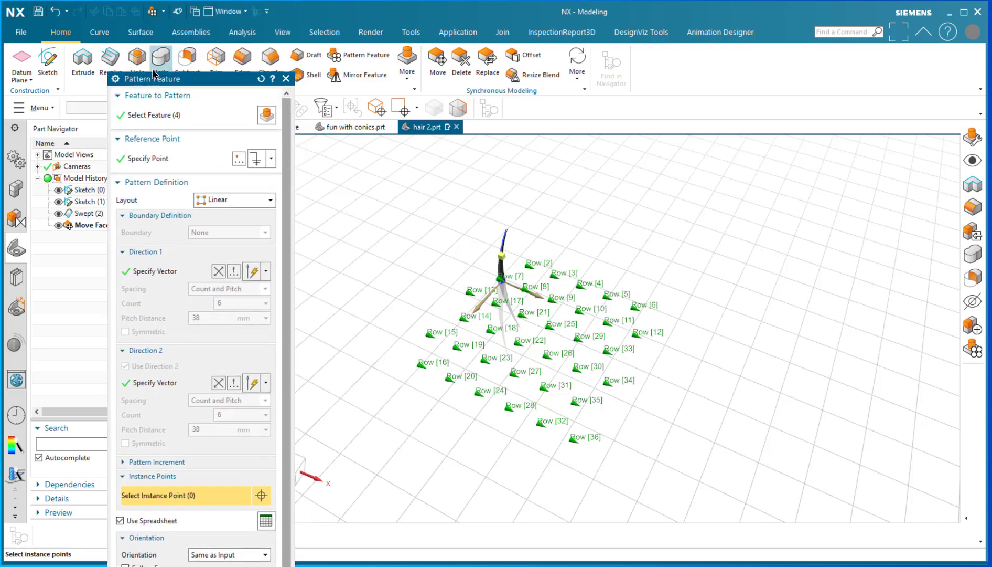
pyautogui.moveTo(155, 77); pyautogui.dragTo(188, 20)
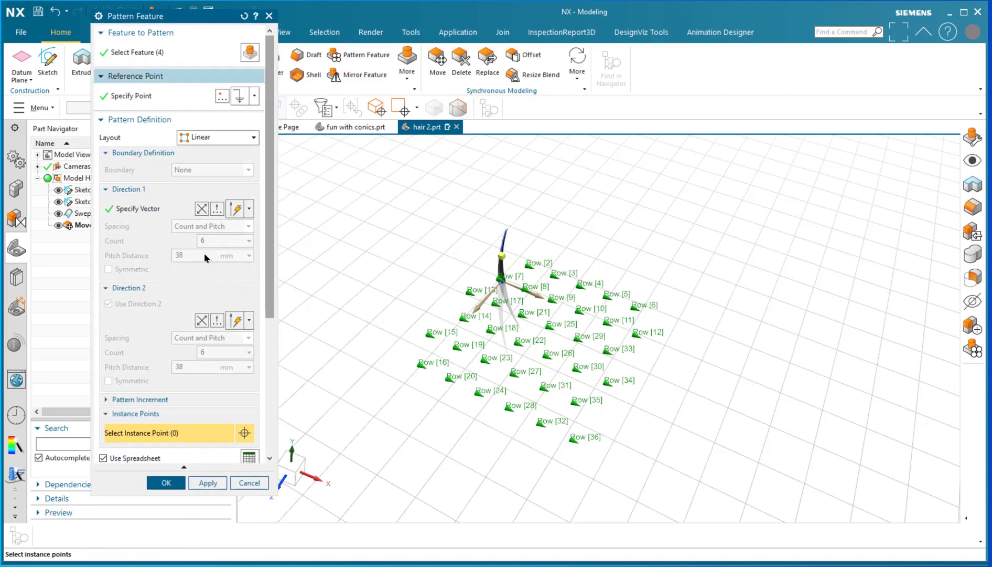
pyautogui.moveTo(265, 278); pyautogui.dragTo(265, 415)
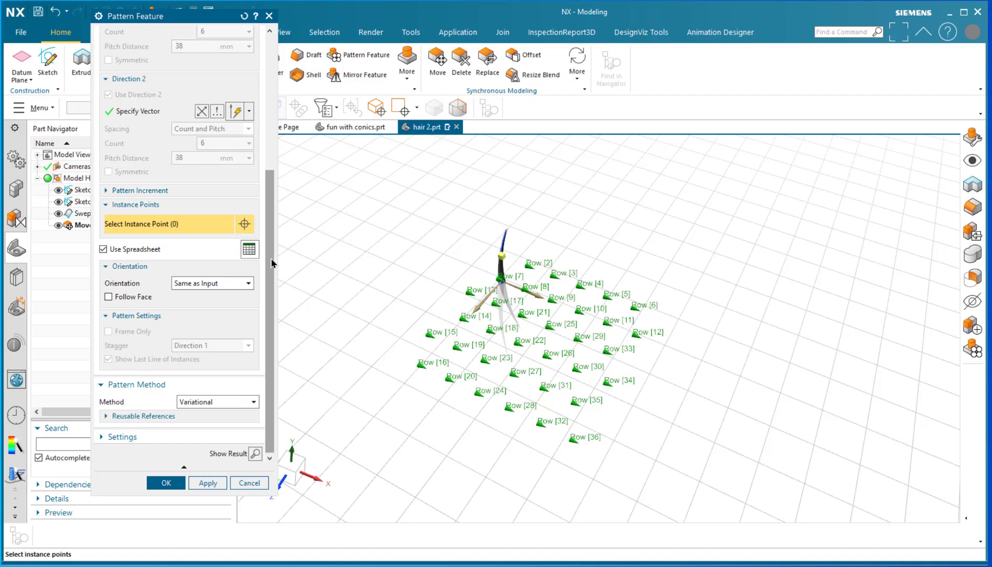
pyautogui.scroll(6, 271, 259)
pyautogui.scroll(-2, 271, 255)
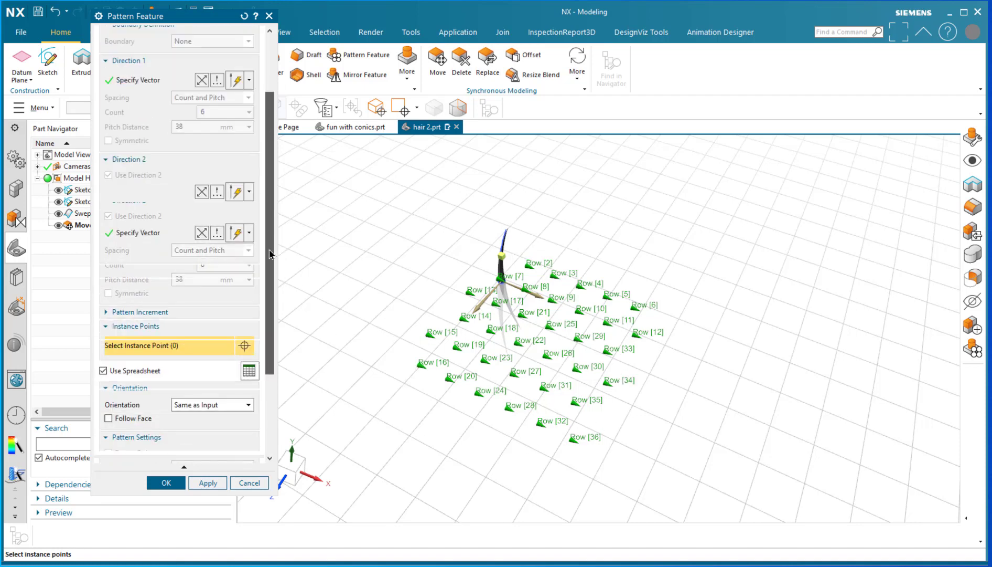
pyautogui.scroll(-3, 271, 253)
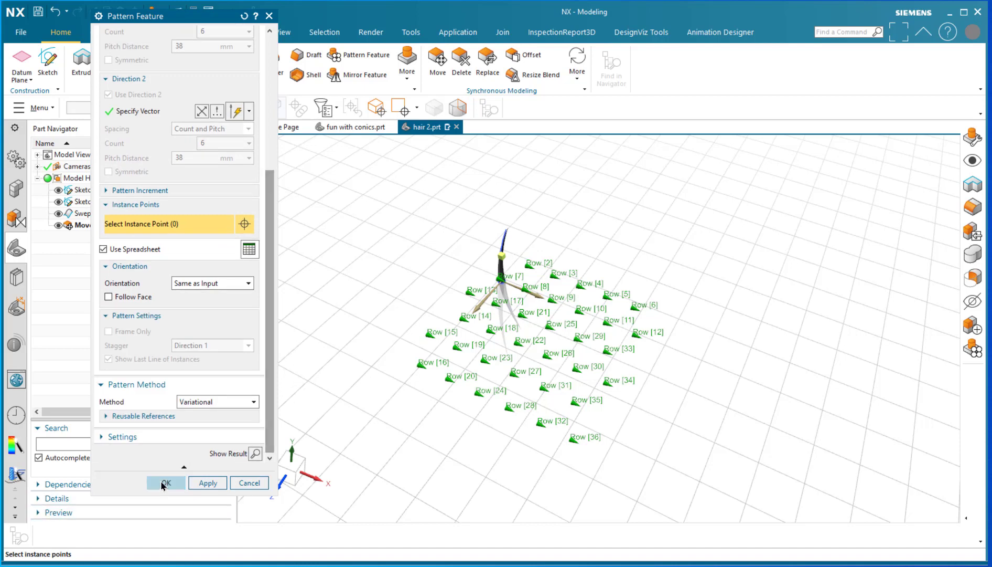
pyautogui.click(164, 483)
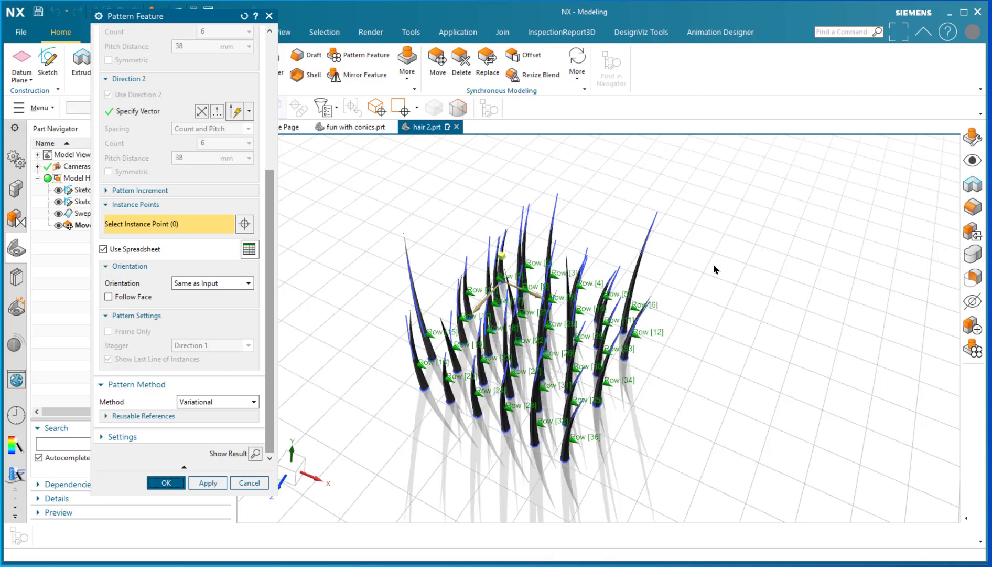
# Hide all sketches in the part so only the patterned hair strand bodies are displayed.
pyautogui.moveTo(675, 434)
pyautogui.mouseDown(button='middle')
pyautogui.moveTo(689, 414)
pyautogui.moveTo(678, 414)
pyautogui.mouseUp(button='middle')
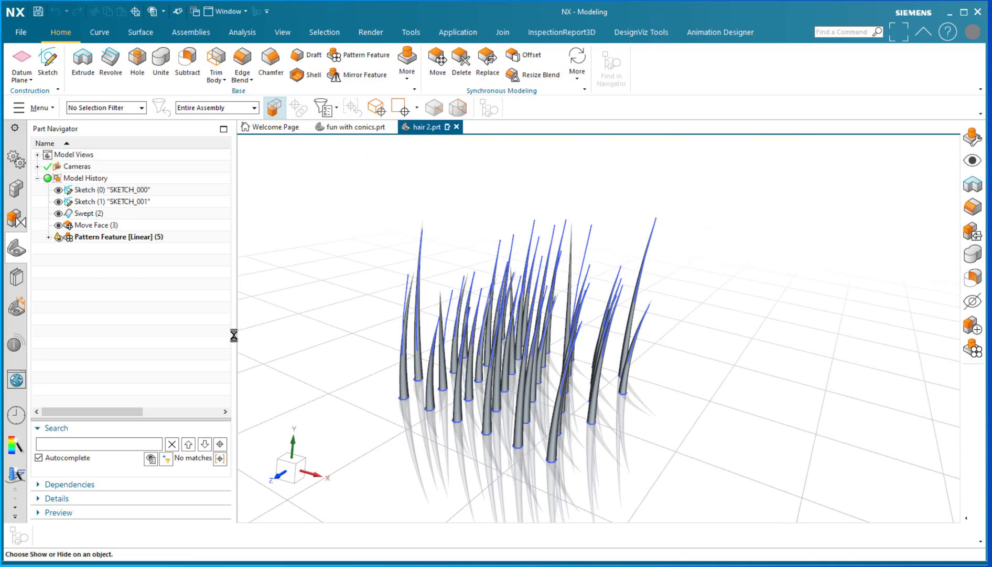
pyautogui.hotkey('ctrl', 'w')
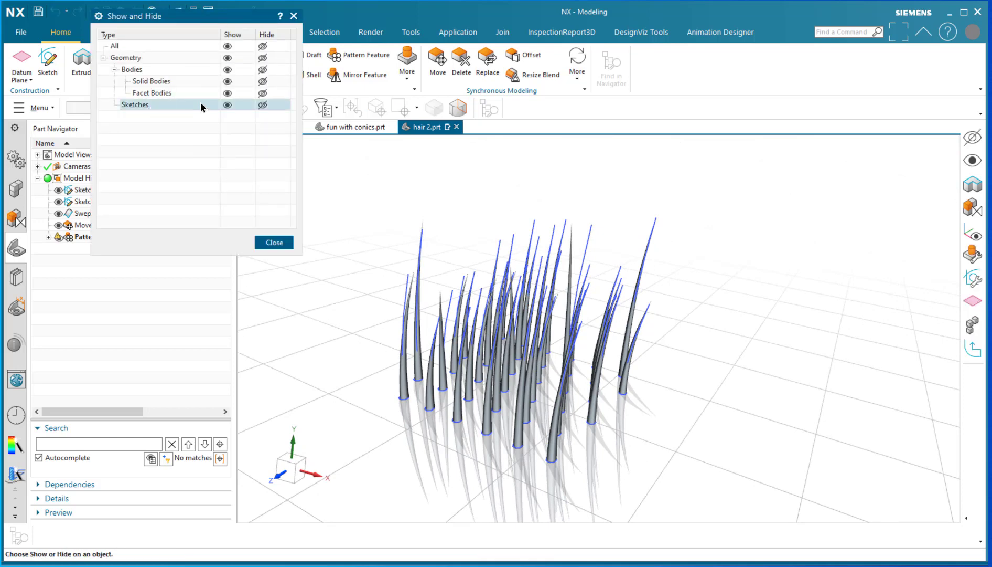
pyautogui.click(264, 105)
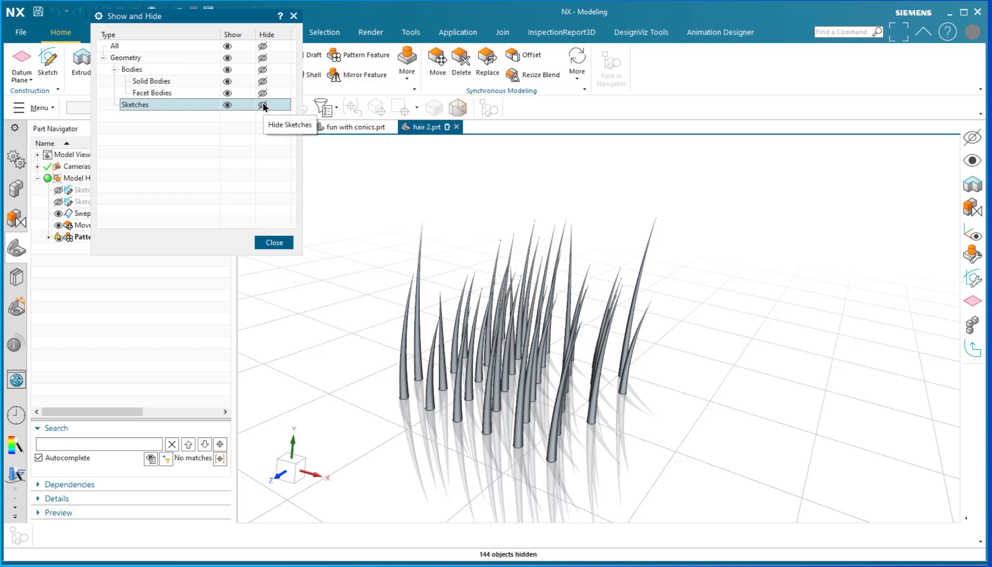
pyautogui.click(274, 241)
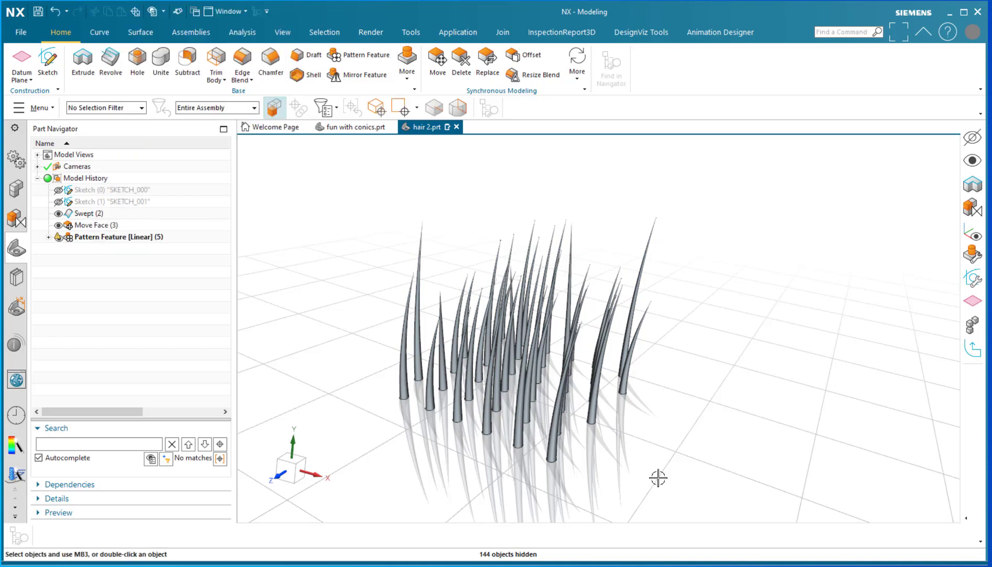
# Examine the patterned hair field from several sides and up close, checking the variation in strand height, curvature and lean.
pyautogui.moveTo(658, 477); pyautogui.dragTo(660, 436, button='middle')
pyautogui.scroll(2, 384, 386)
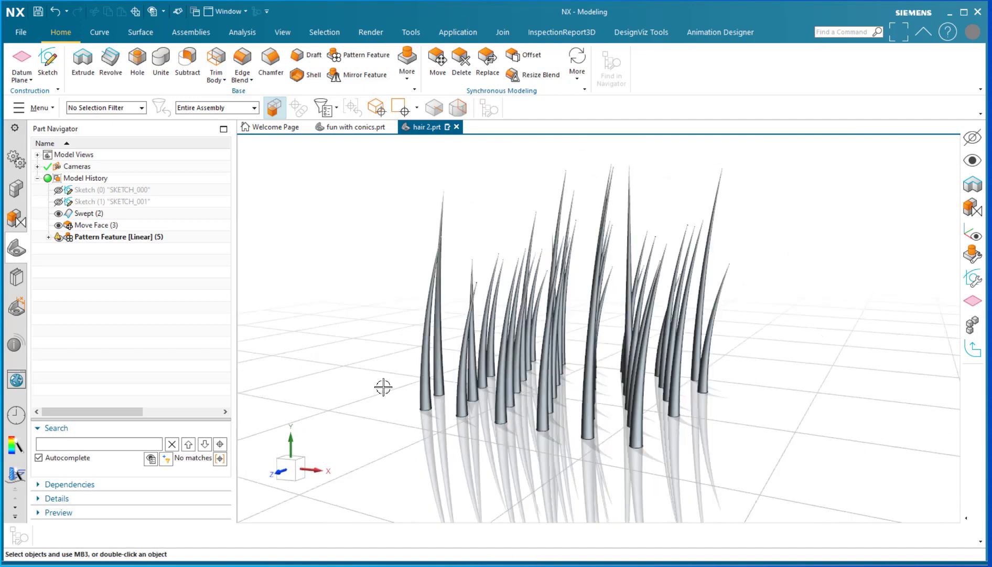
pyautogui.moveTo(368, 354)
pyautogui.mouseDown(button='middle')
pyautogui.moveTo(366, 371)
pyautogui.moveTo(395, 370)
pyautogui.moveTo(360, 363)
pyautogui.moveTo(361, 349)
pyautogui.moveTo(366, 358)
pyautogui.mouseUp(button='middle')
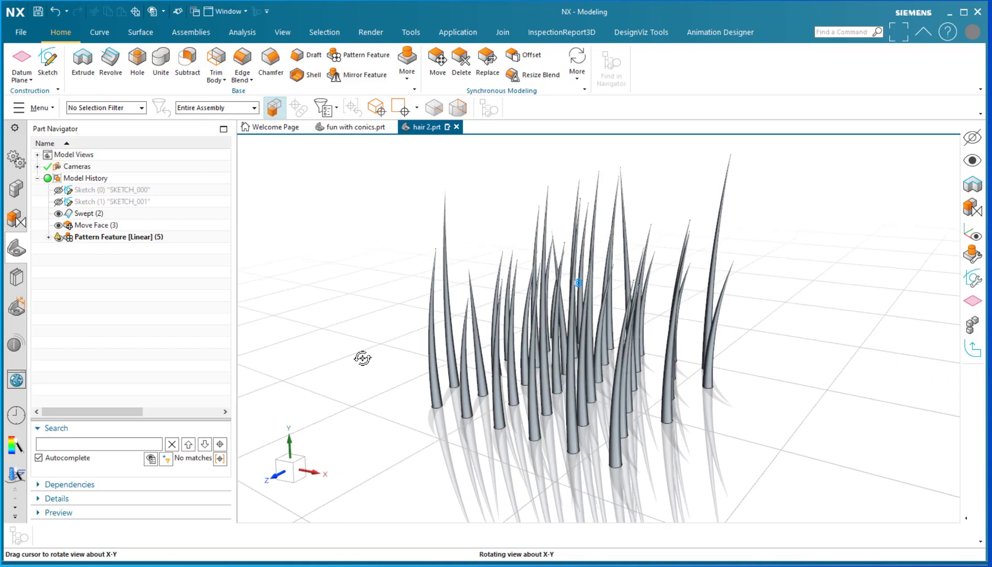
pyautogui.moveTo(363, 359); pyautogui.dragTo(363, 362, button='middle')
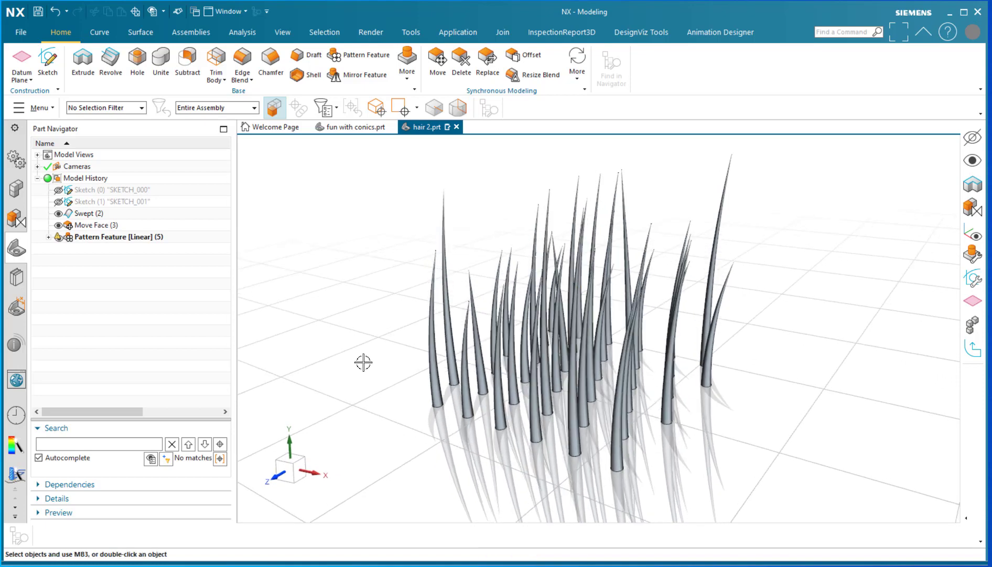
pyautogui.moveTo(698, 468)
pyautogui.mouseDown(button='middle')
pyautogui.moveTo(714, 471)
pyautogui.moveTo(704, 469)
pyautogui.moveTo(710, 454)
pyautogui.moveTo(722, 457)
pyautogui.moveTo(680, 469)
pyautogui.moveTo(706, 471)
pyautogui.moveTo(709, 485)
pyautogui.moveTo(687, 454)
pyautogui.moveTo(656, 458)
pyautogui.moveTo(645, 474)
pyautogui.moveTo(646, 507)
pyautogui.moveTo(653, 469)
pyautogui.mouseUp(button='middle')
pyautogui.moveTo(494, 460); pyautogui.dragTo(577, 473, button='middle')
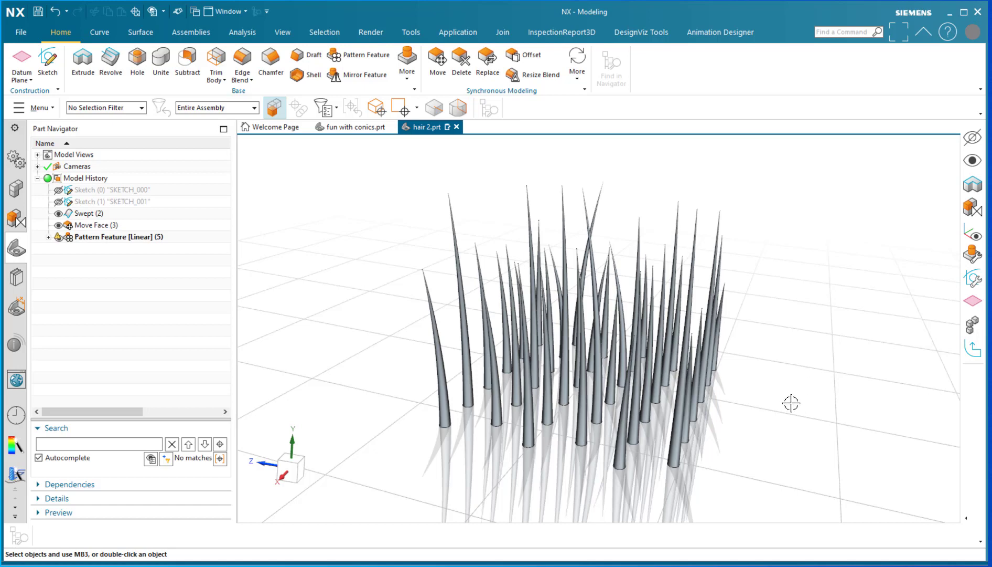
pyautogui.moveTo(791, 402)
pyautogui.mouseDown(button='middle')
pyautogui.moveTo(786, 391)
pyautogui.moveTo(777, 399)
pyautogui.mouseUp(button='middle')
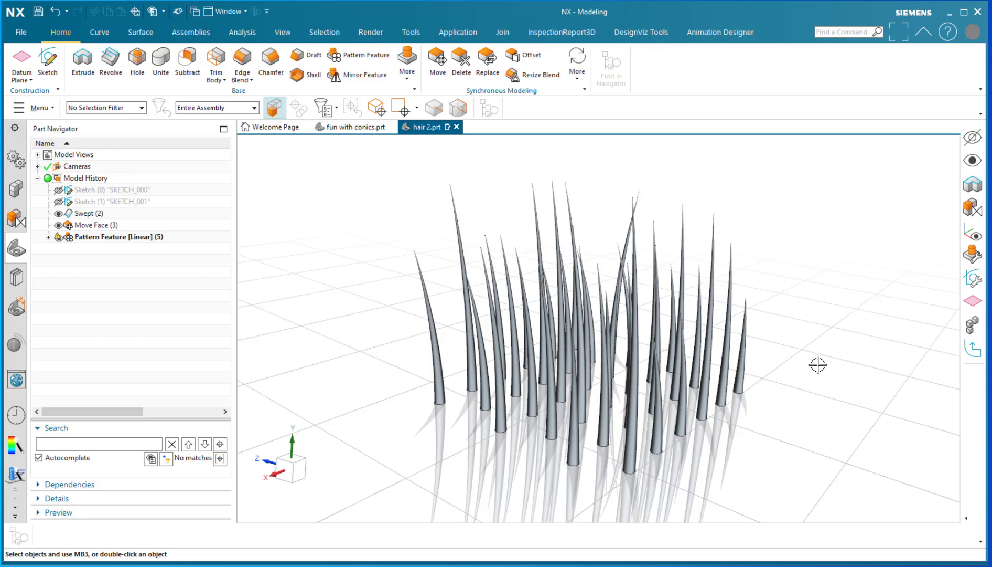
pyautogui.scroll(2, 816, 362)
pyautogui.keyDown('shift'); pyautogui.moveTo(773, 332); pyautogui.dragTo(838, 363, button='middle'); pyautogui.keyUp('shift')
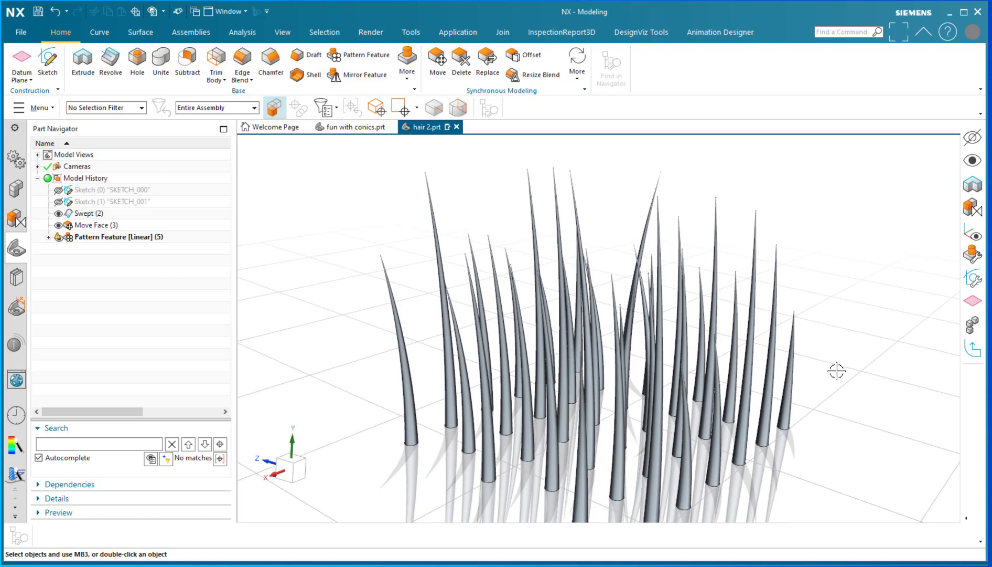
pyautogui.moveTo(837, 377); pyautogui.dragTo(854, 409, button='middle')
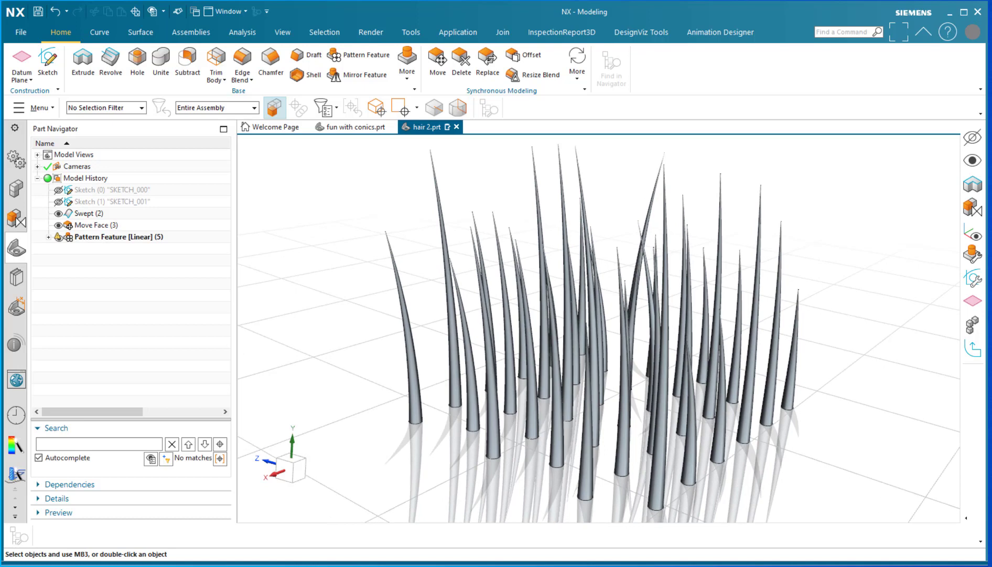